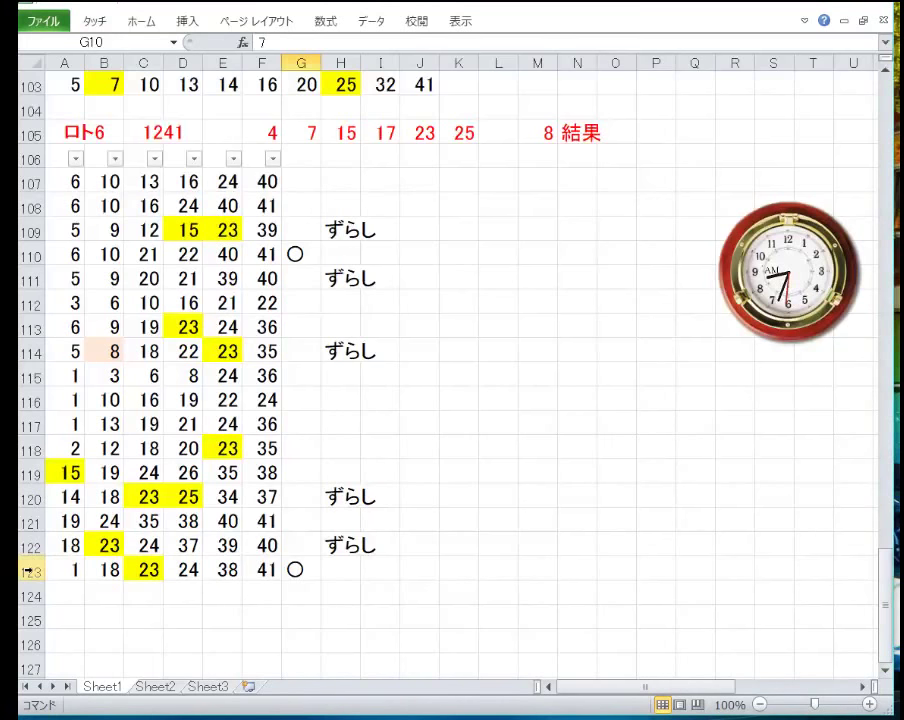
# - Delete rows 103 through 123, holding the undrawn numbers, the Loto 6 result and the prediction combinations
pyautogui.moveTo(33, 570); pyautogui.dragTo(30, 55)
pyautogui.scroll(2, 190, 262)
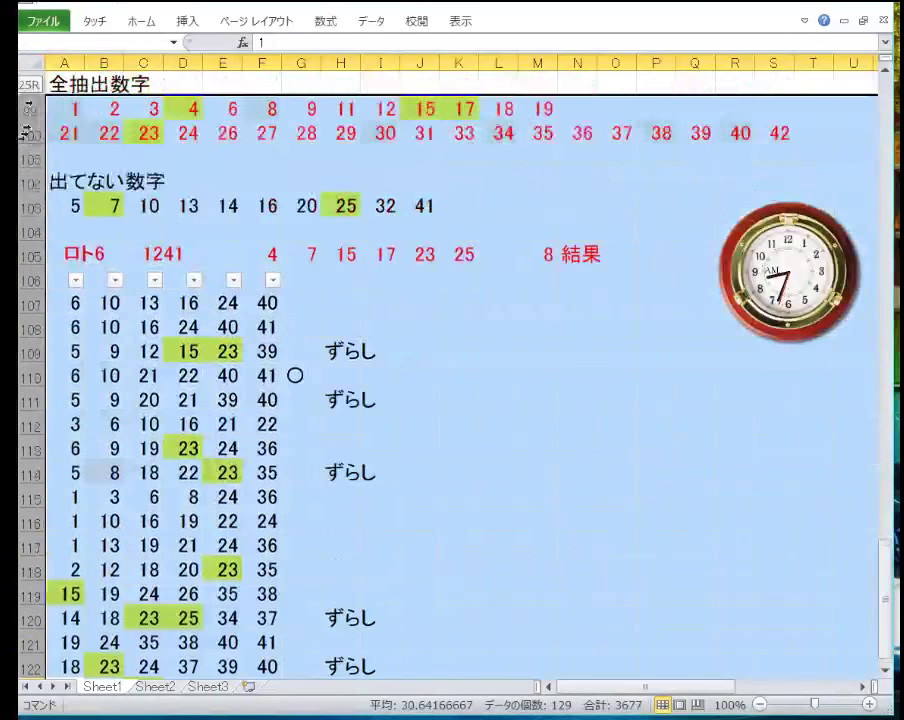
pyautogui.rightClick(165, 262)
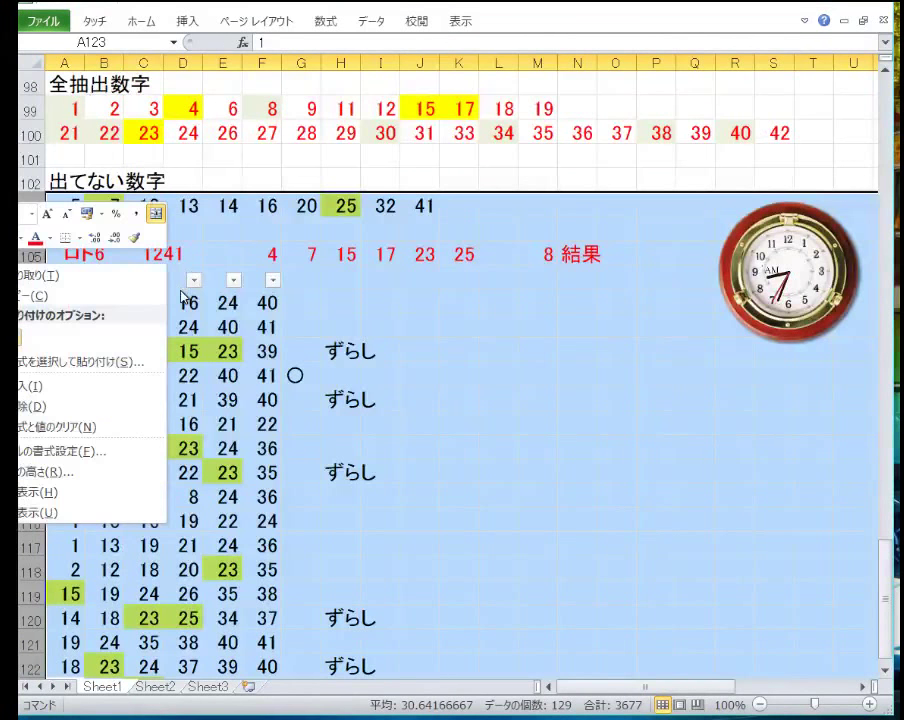
pyautogui.click(91, 406)
# - Delete rows 99 and 100 under 全抽出数字 and insert two blank rows in their place
pyautogui.scroll(5, 100, 420)
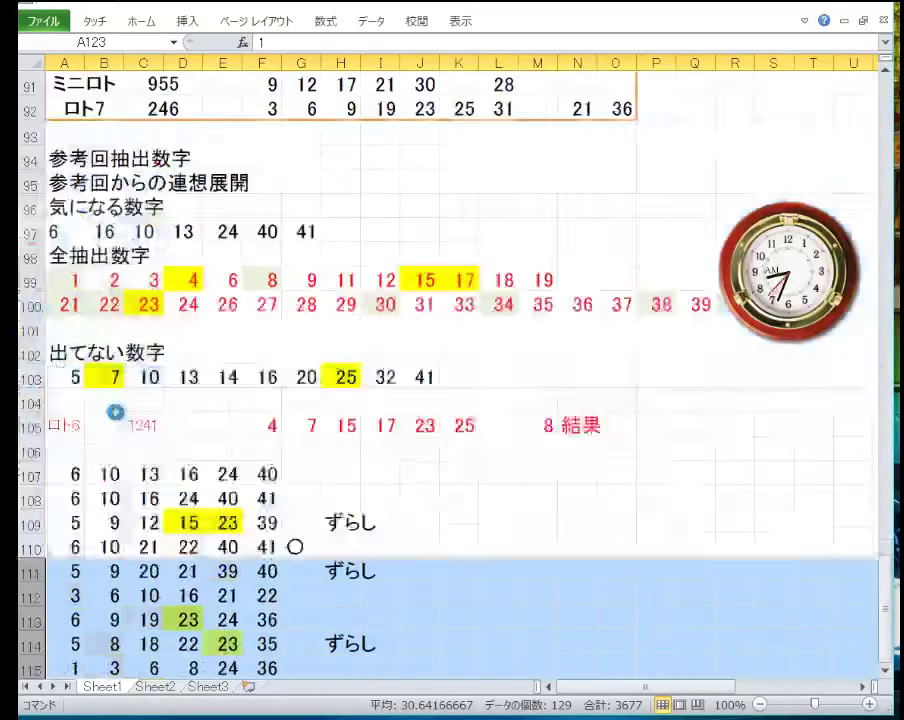
pyautogui.moveTo(30, 525); pyautogui.dragTo(28, 496)
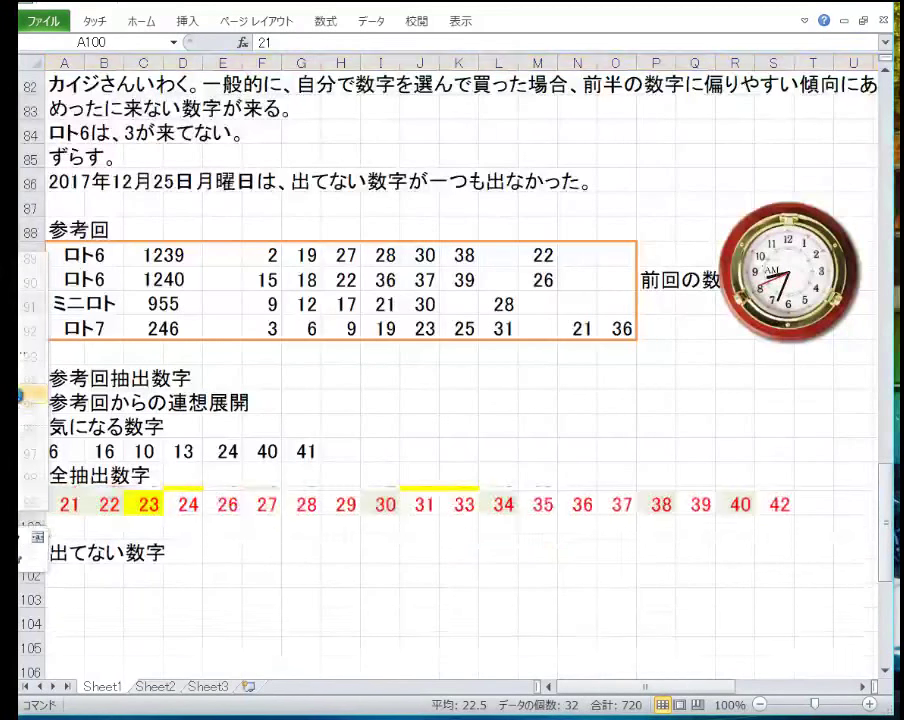
pyautogui.click(40, 395)
pyautogui.rightClick(172, 487)
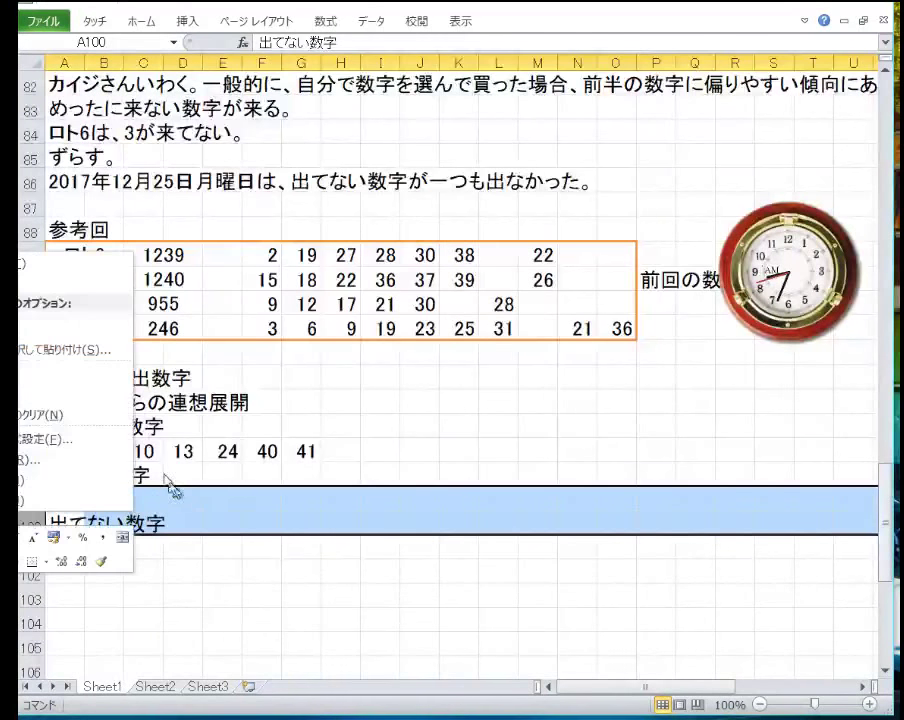
pyautogui.click(62, 372)
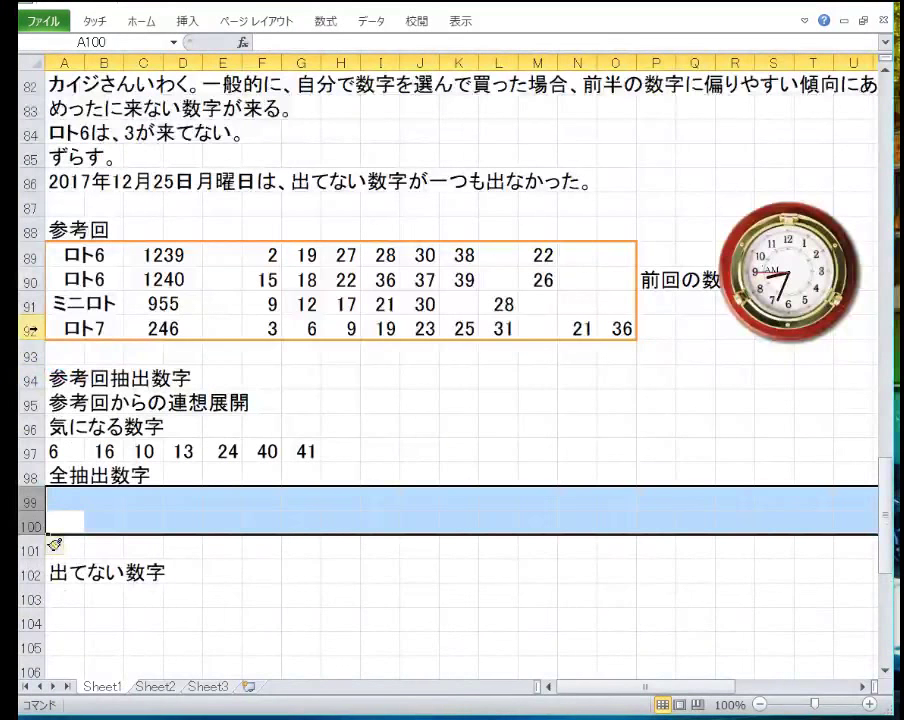
# - Delete the reference draw rows 89 to 92 under 参考回 and insert four blank rows in their place
pyautogui.moveTo(30, 328); pyautogui.dragTo(30, 255)
pyautogui.rightClick(30, 262)
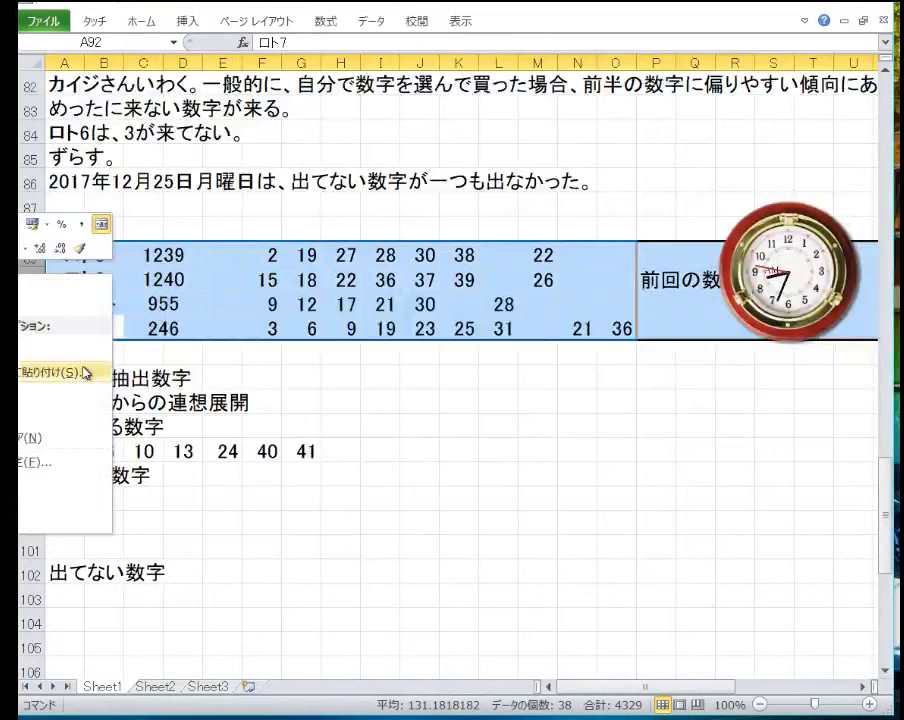
pyautogui.click(60, 417)
pyautogui.rightClick(215, 295)
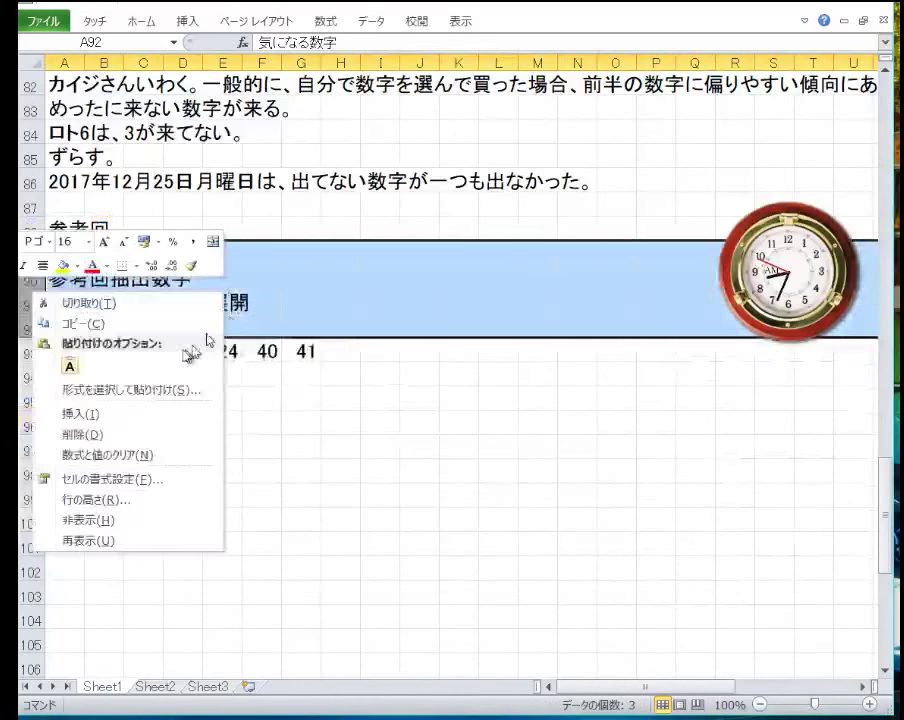
pyautogui.click(160, 412)
# - Delete row 71 under 前々回と同じ数字を入れる。 and insert a blank row in its place
pyautogui.scroll(3, 155, 400)
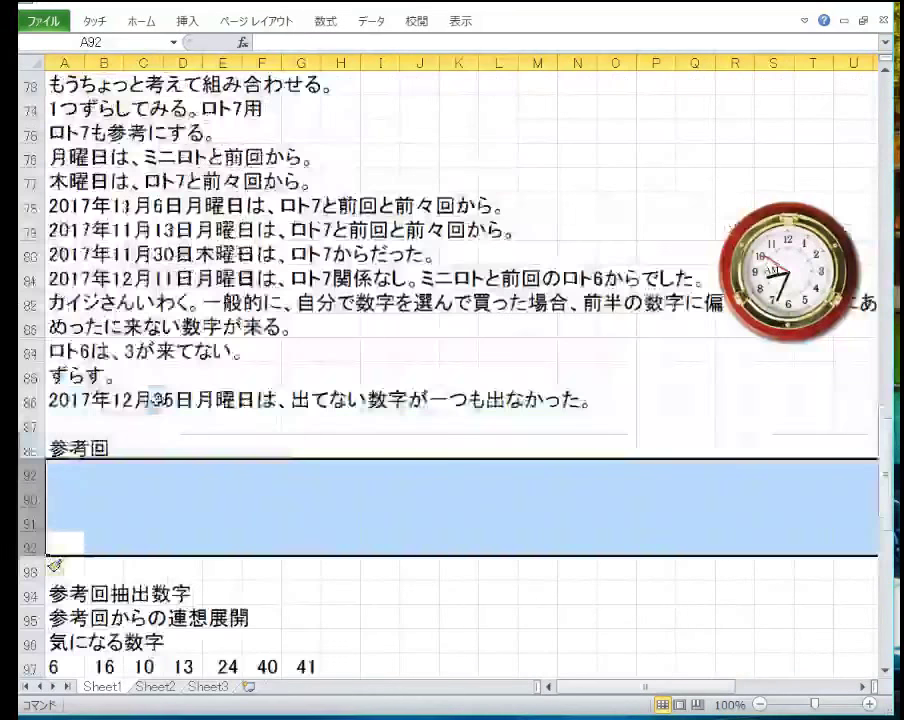
pyautogui.scroll(5, 155, 400)
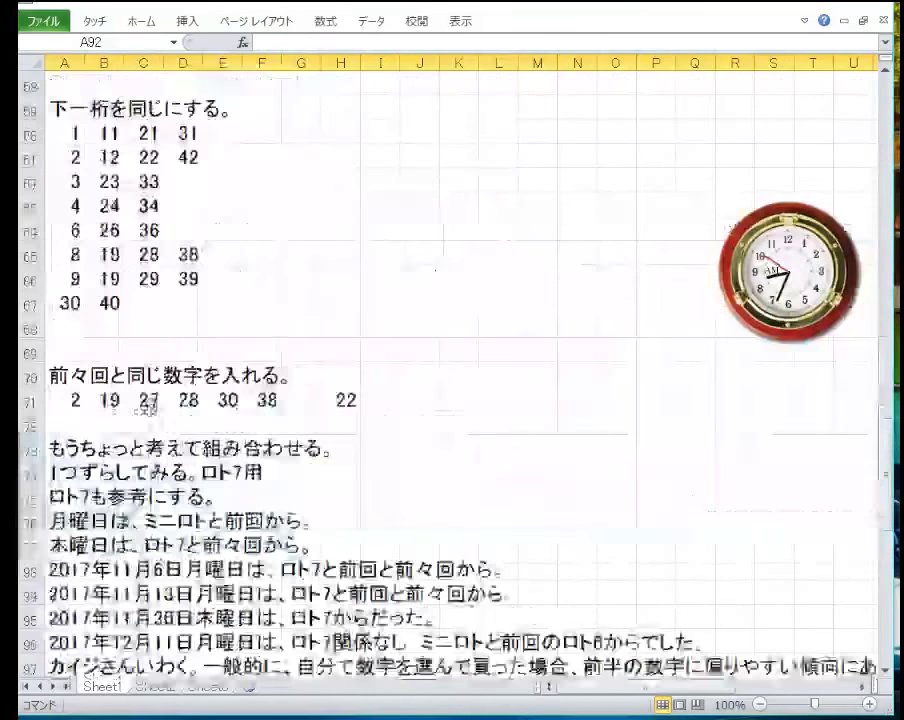
pyautogui.click(36, 400)
pyautogui.hotkey('ctrl', '-')
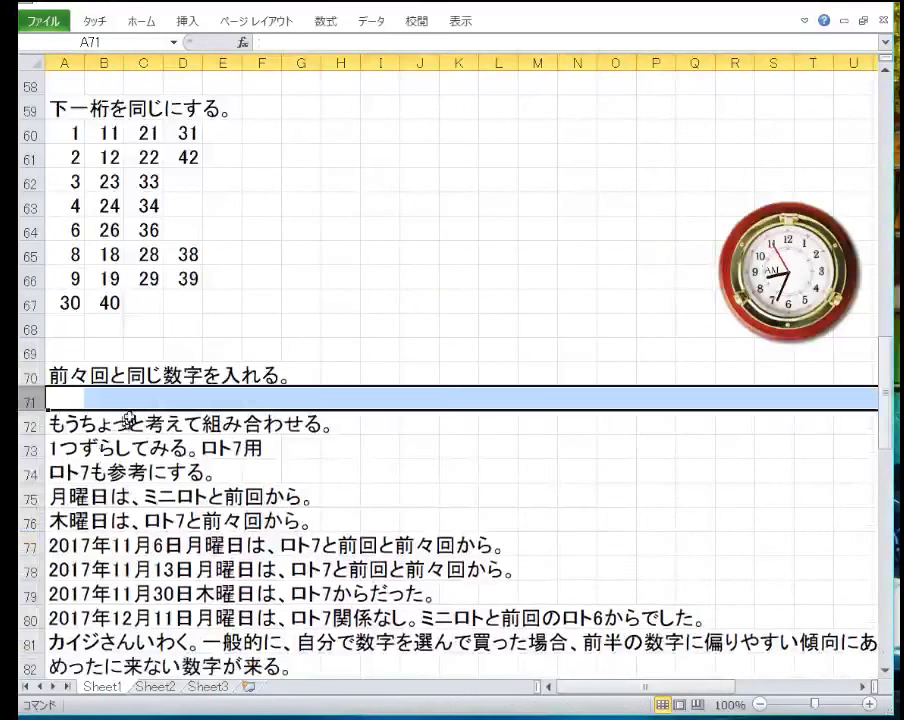
pyautogui.rightClick(131, 400)
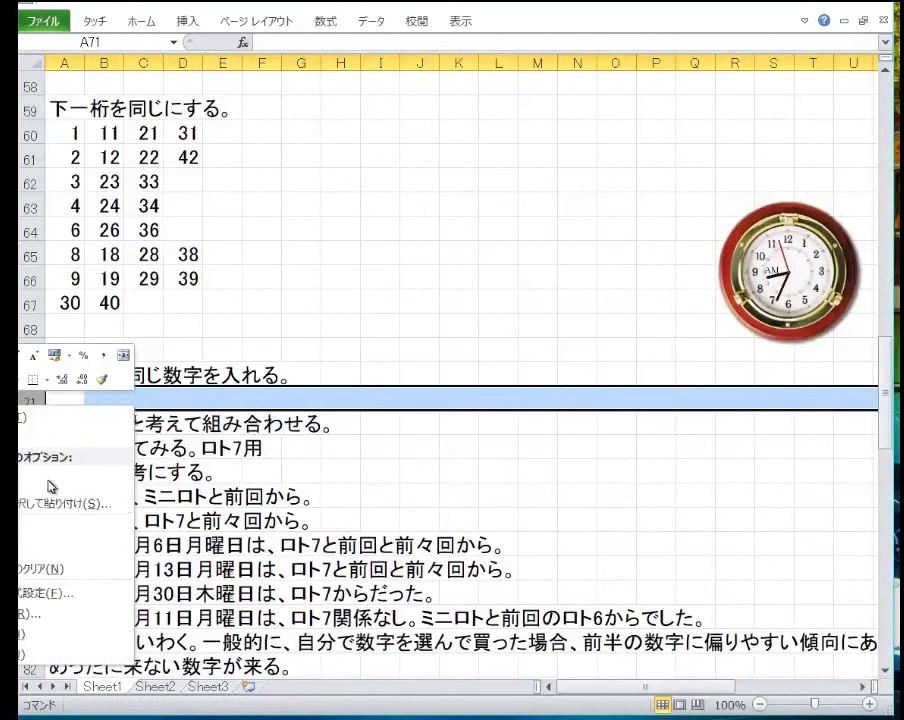
pyautogui.click(38, 524)
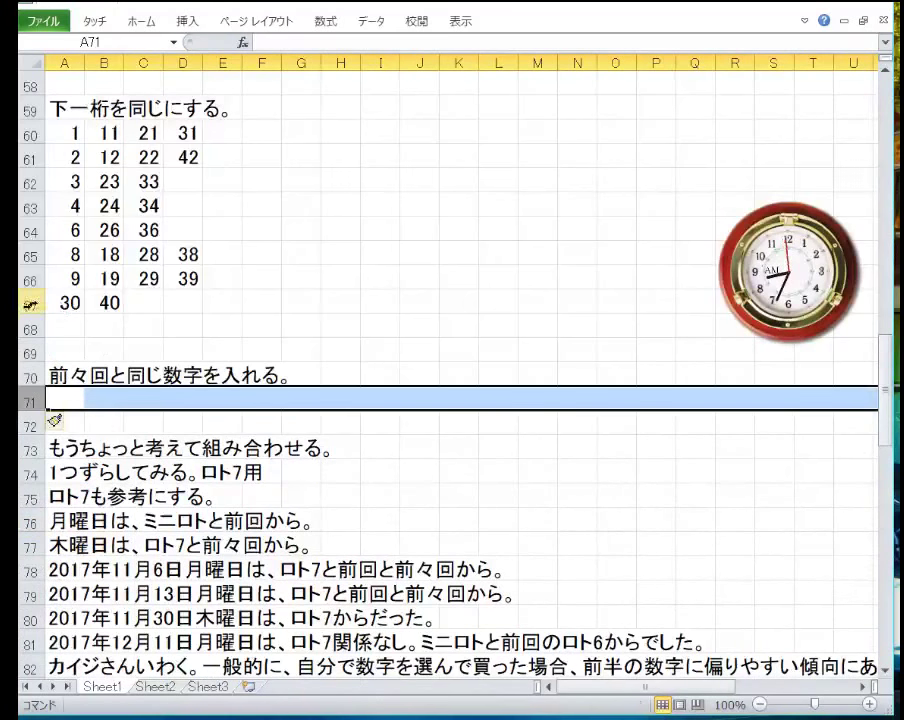
# - Clear the numbers in rows 60 to 67 under 下一桁を同じにする。
pyautogui.moveTo(33, 305); pyautogui.dragTo(35, 133)
pyautogui.rightClick(123, 166)
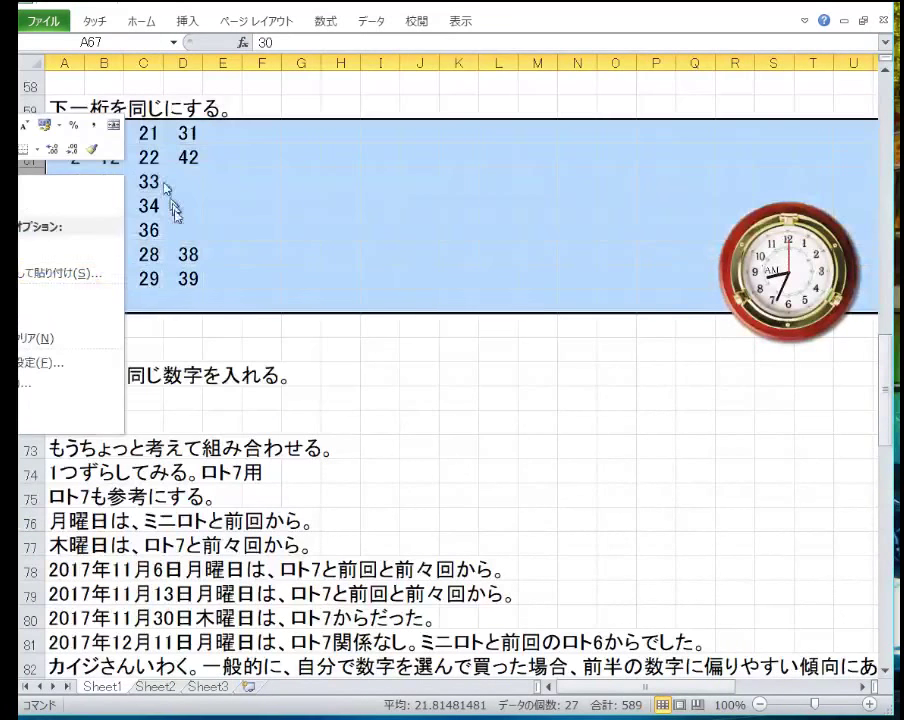
pyautogui.click(90, 337)
# - Clear the consecutive numbers in rows 51 to 57 and the previous-draw numbers in row 49
pyautogui.scroll(5, 130, 330)
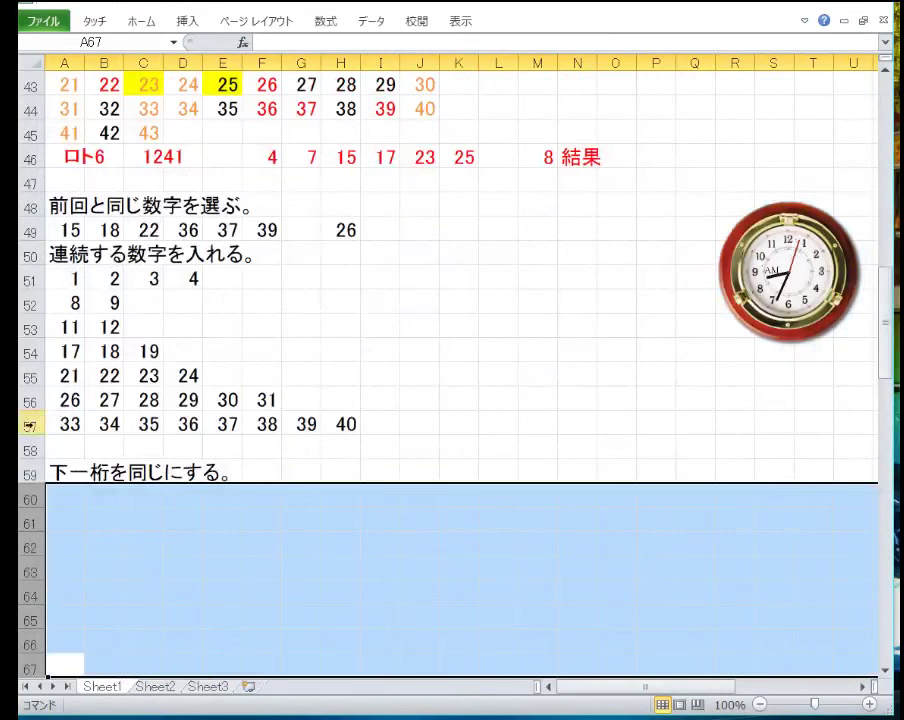
pyautogui.moveTo(30, 425); pyautogui.dragTo(32, 280)
pyautogui.rightClick(26, 300)
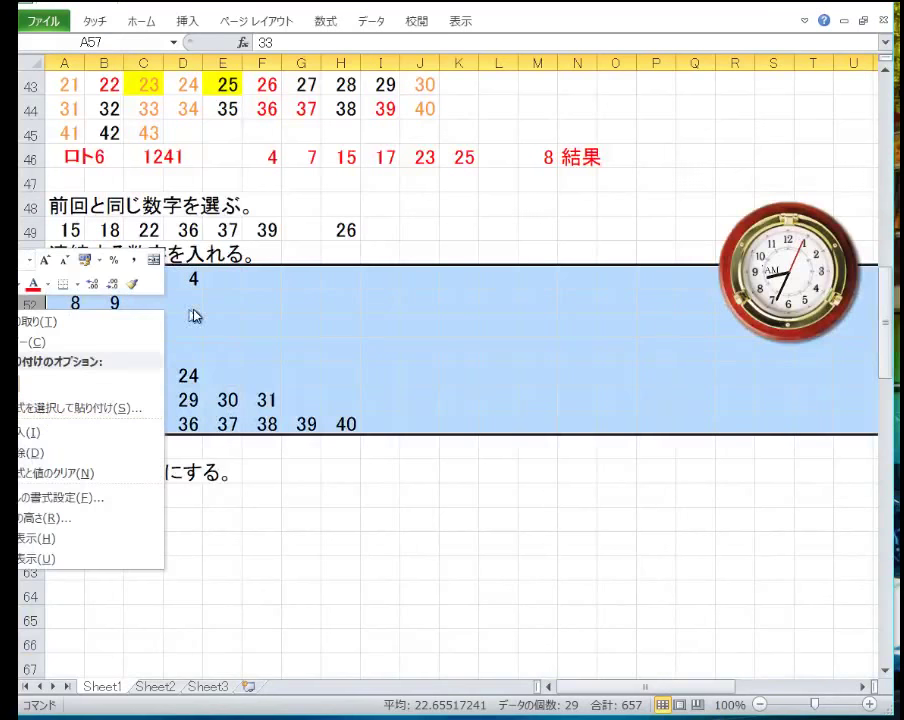
pyautogui.click(86, 471)
pyautogui.click(34, 230)
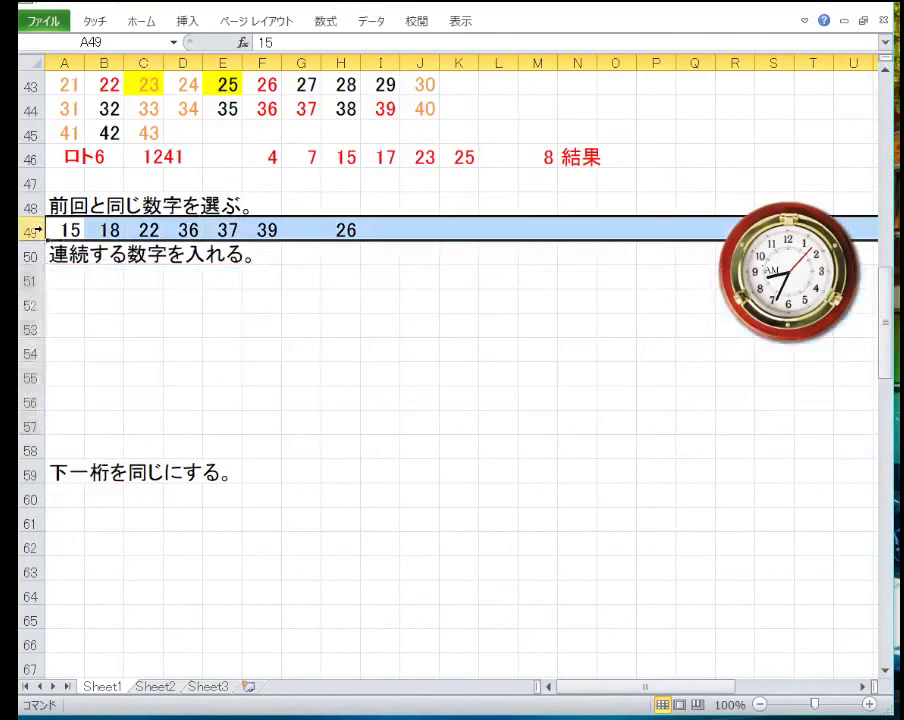
pyautogui.press('Delete')
# - Delete rows 41 to 46, including their yellow highlights, and insert six blank rows in their place
pyautogui.scroll(3, 82, 390)
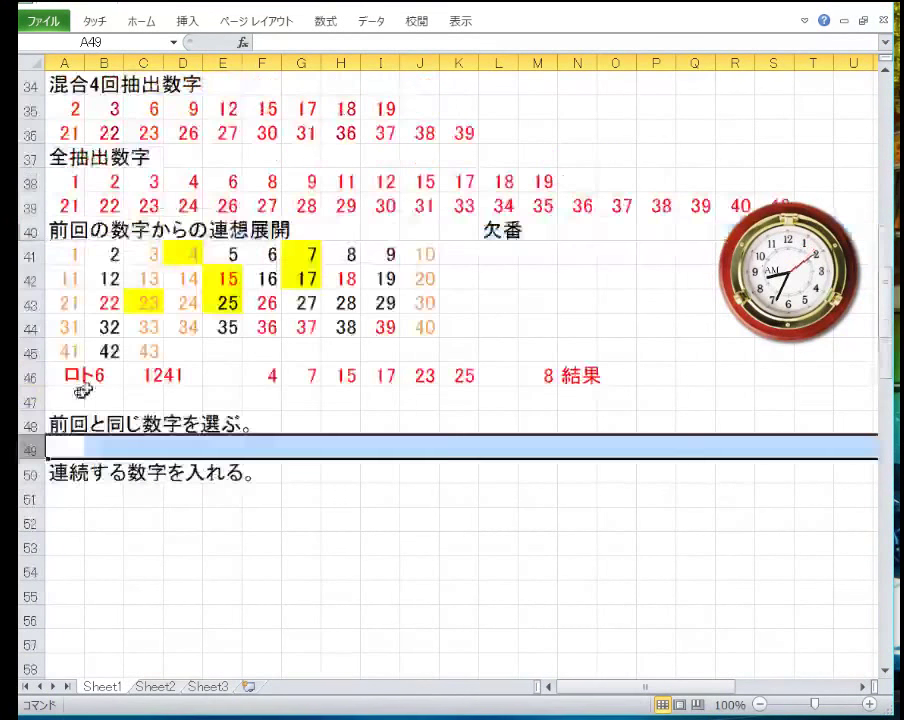
pyautogui.moveTo(27, 376); pyautogui.dragTo(27, 254)
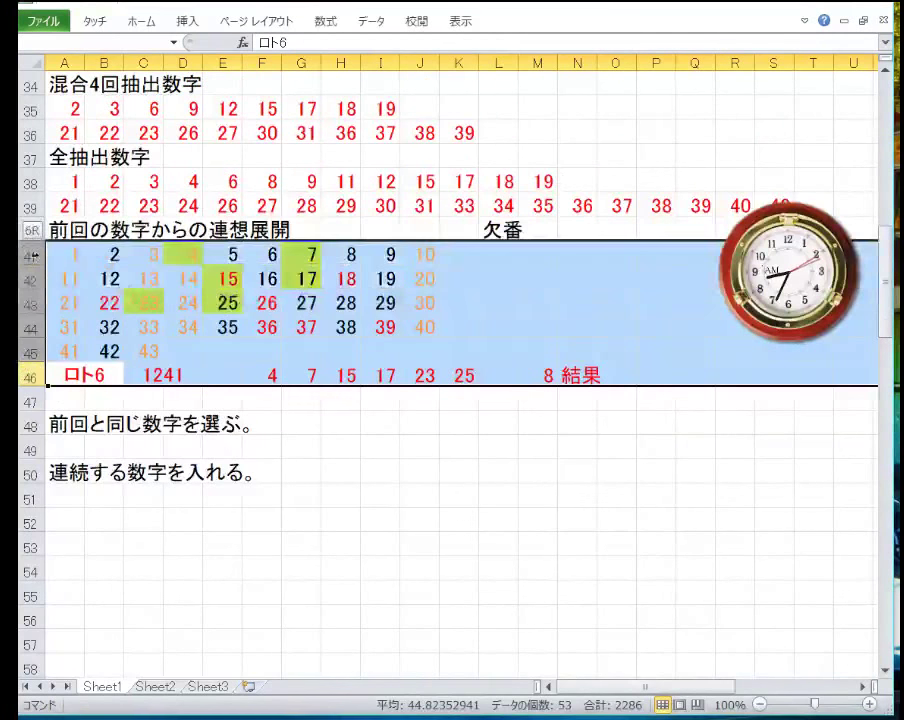
pyautogui.rightClick(30, 302)
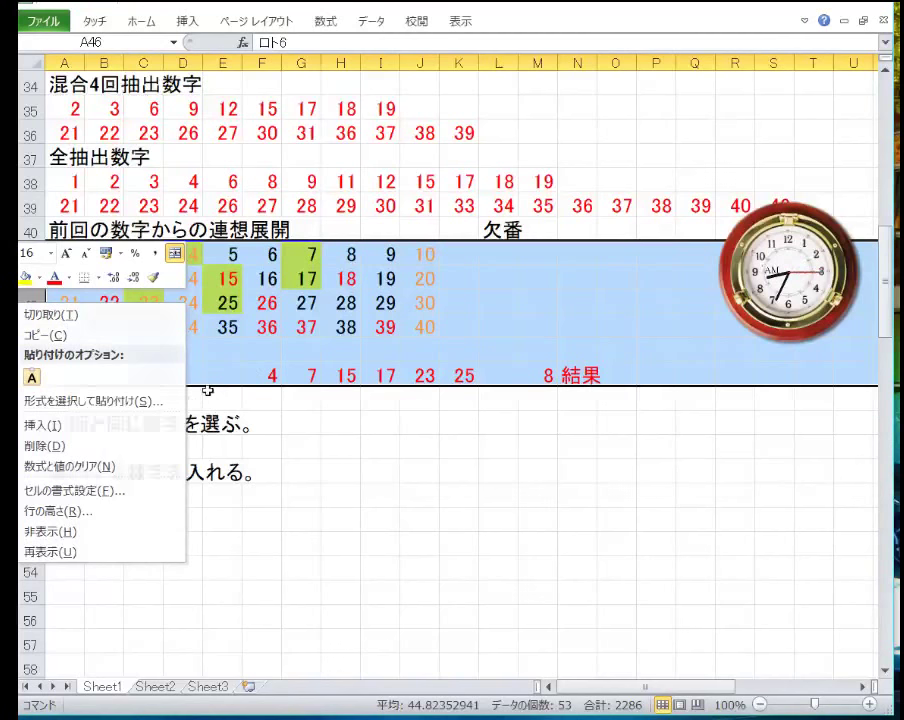
pyautogui.press('n')
pyautogui.rightClick(222, 335)
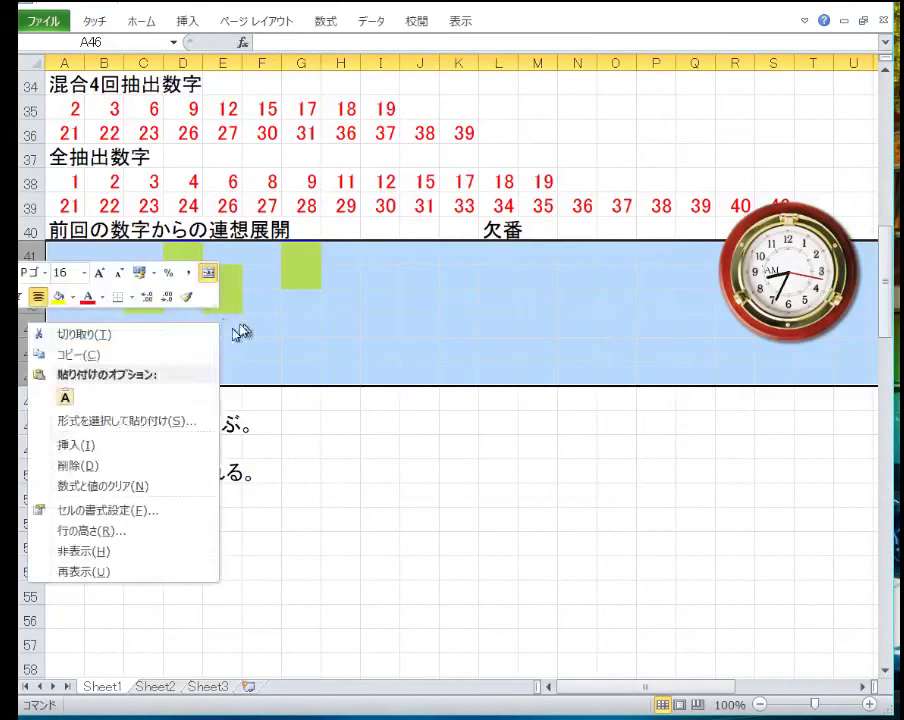
pyautogui.click(140, 461)
pyautogui.rightClick(60, 320)
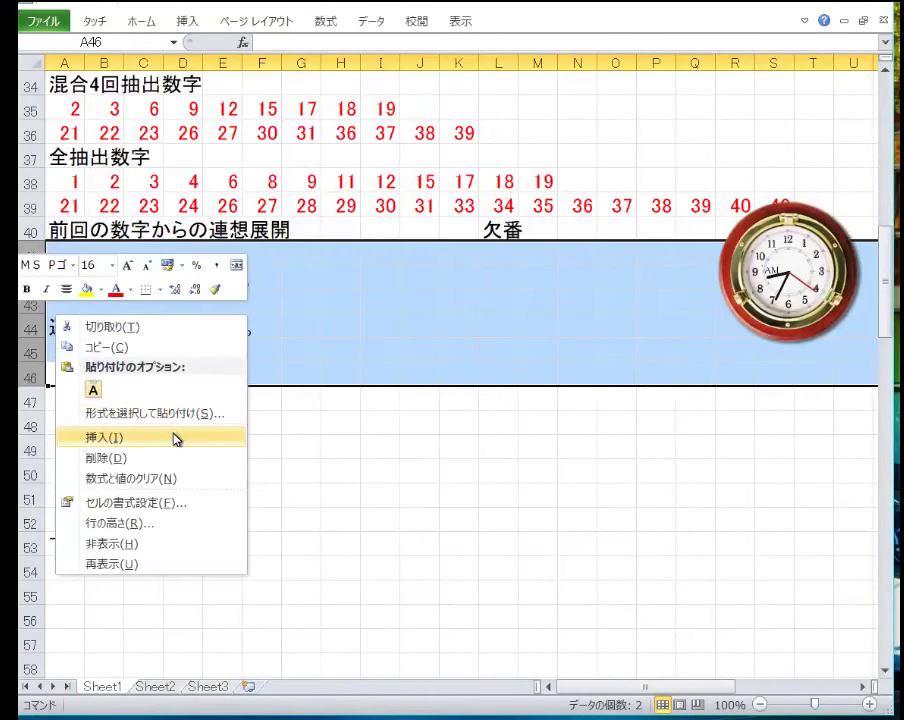
pyautogui.click(174, 438)
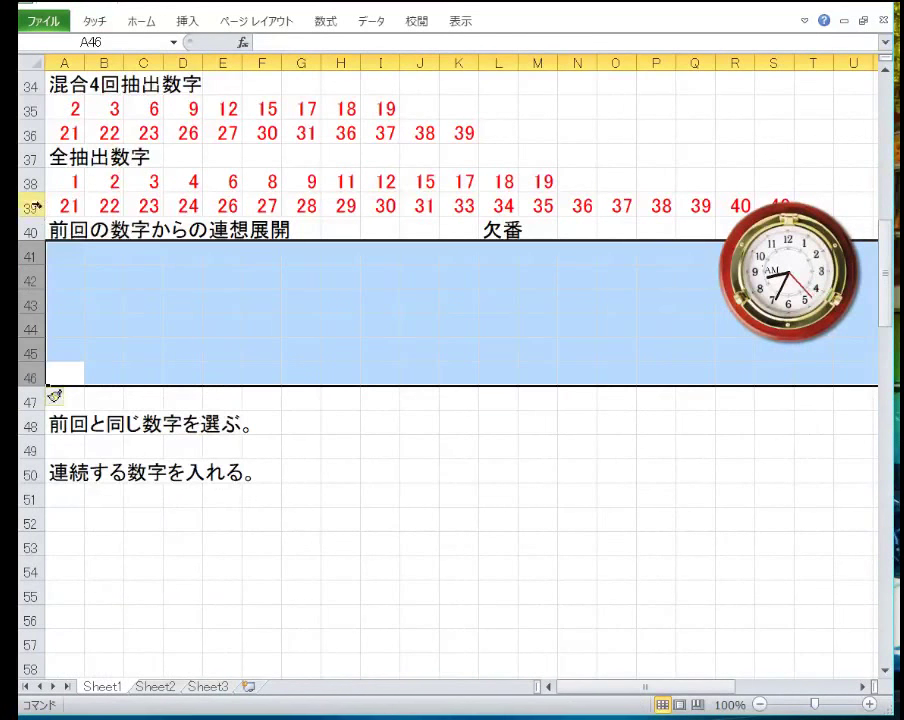
# - Clear the numbers in rows 38 and 39 under 全抽出数字, keeping the original row height
pyautogui.moveTo(25, 195)
pyautogui.mouseDown()
pyautogui.moveTo(25, 208)
pyautogui.moveTo(28, 191)
pyautogui.mouseUp()
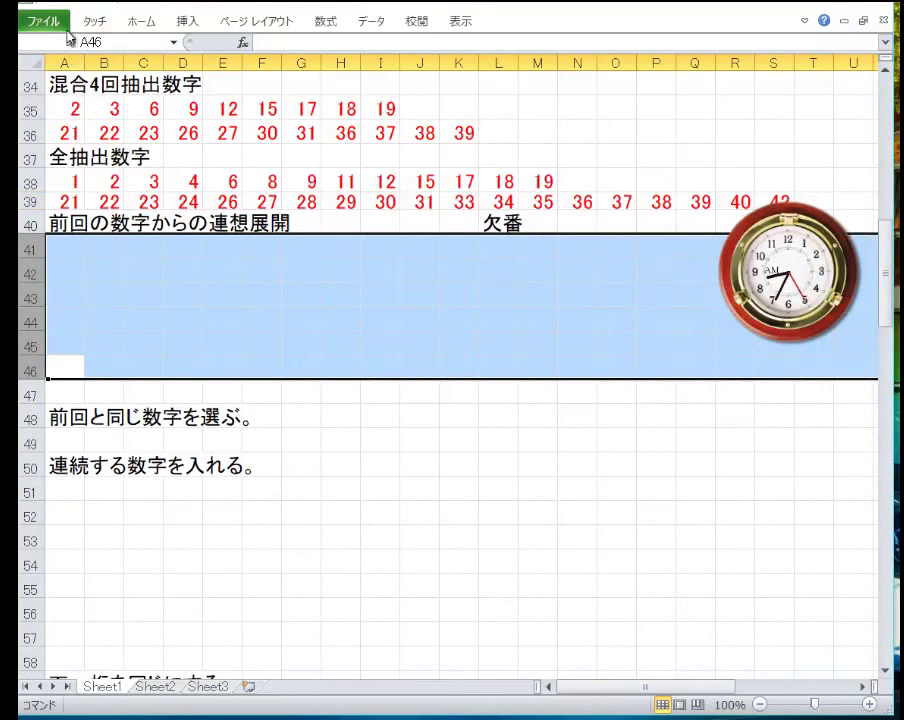
pyautogui.hotkey('ctrl', 'z')
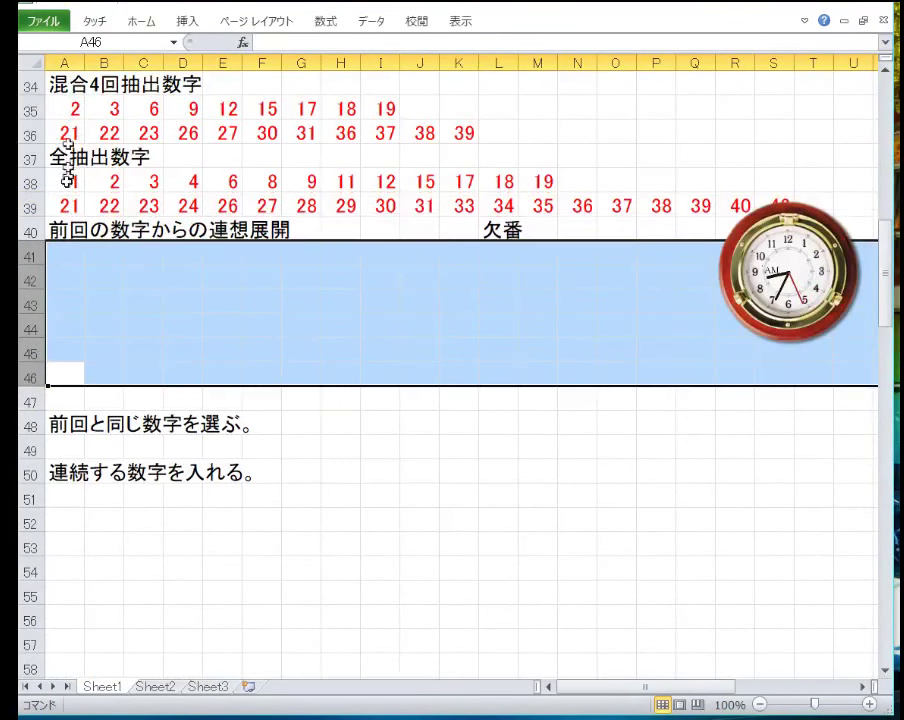
pyautogui.moveTo(33, 208); pyautogui.dragTo(30, 183)
pyautogui.rightClick(28, 208)
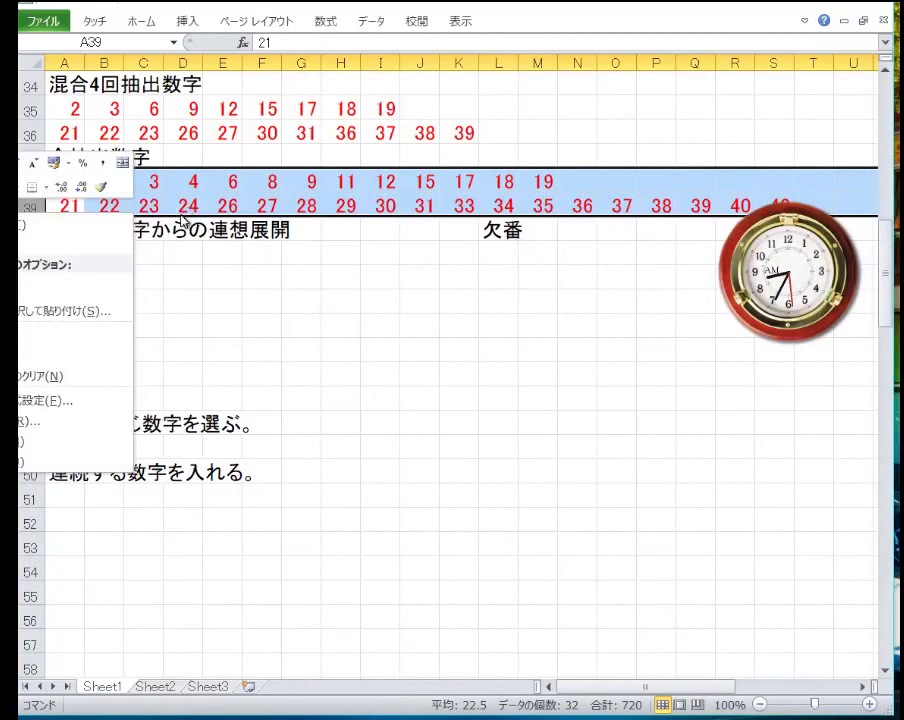
pyautogui.press('n')
# - Clear the numbers in rows 35 and 36 under 混合4回抽出数字
pyautogui.scroll(5, 120, 176)
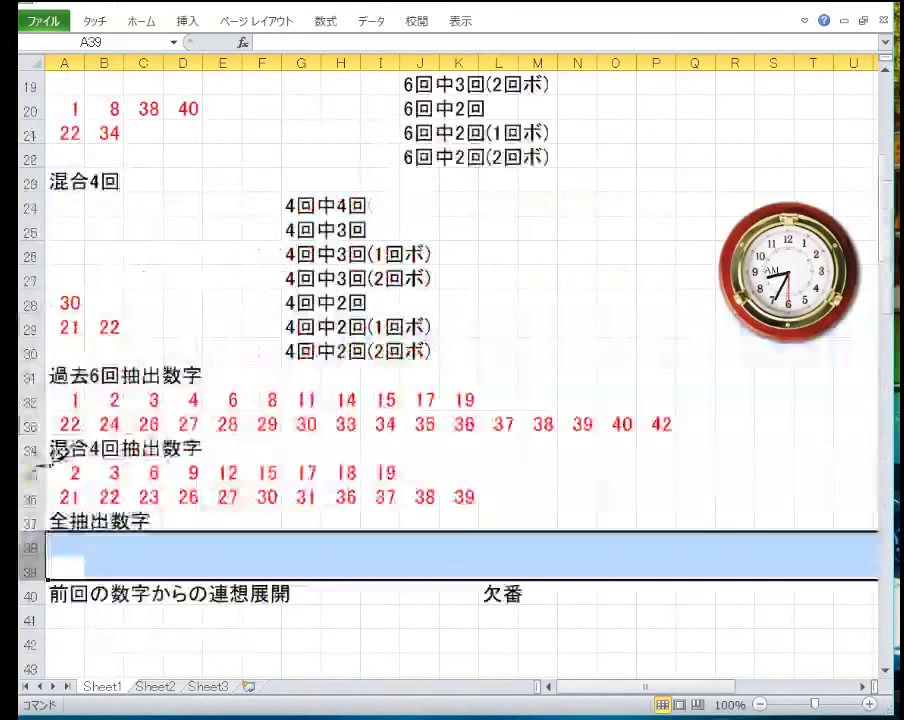
pyautogui.moveTo(28, 497); pyautogui.dragTo(28, 470)
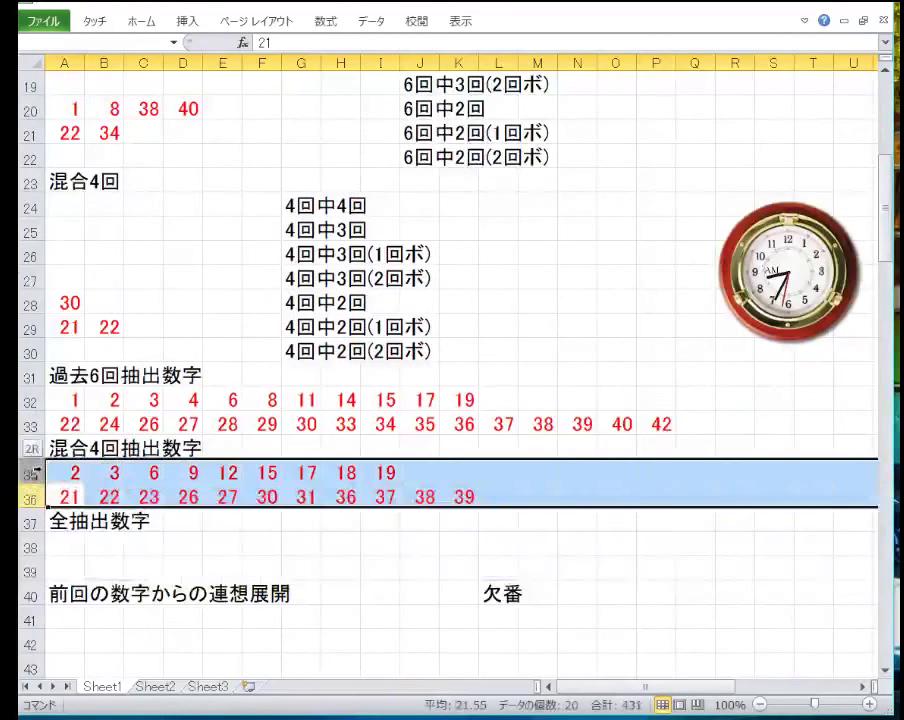
pyautogui.rightClick(88, 480)
pyautogui.press('n')
pyautogui.click(28, 422)
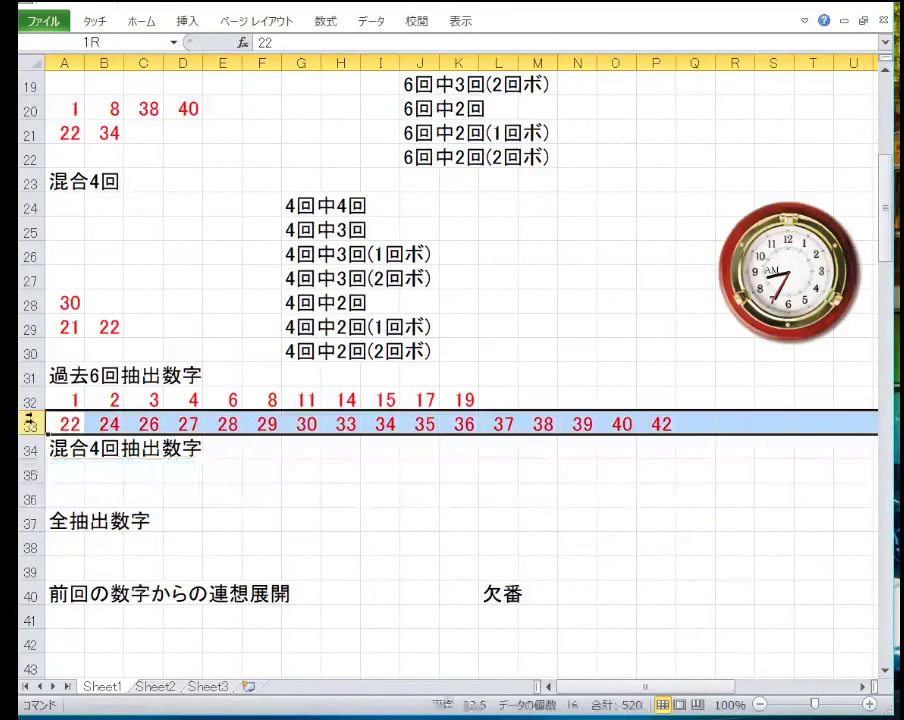
pyautogui.moveTo(28, 422); pyautogui.dragTo(80, 400)
pyautogui.write('n')
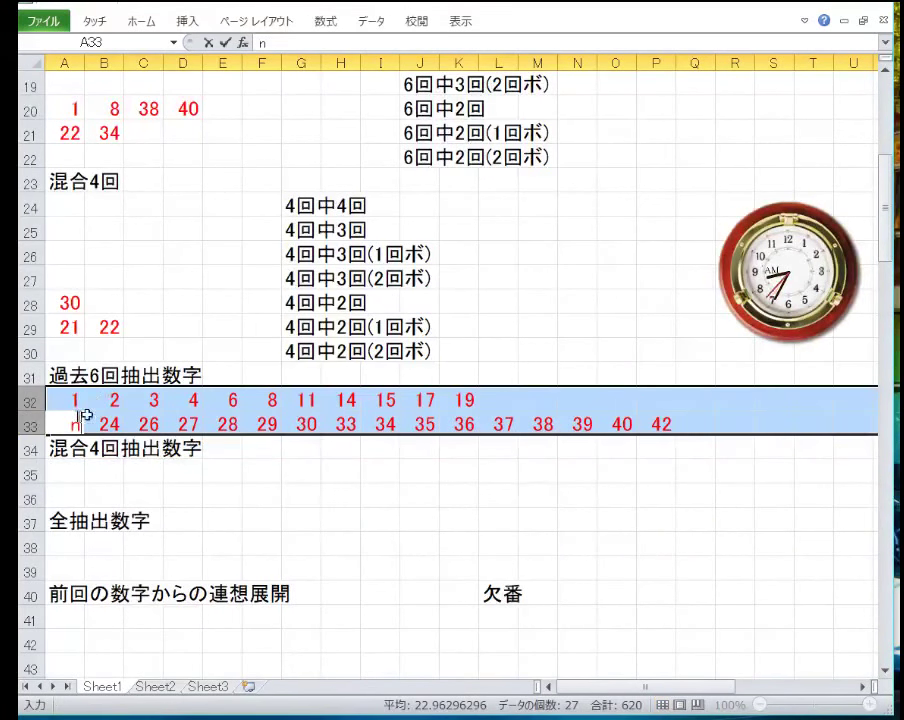
pyautogui.press('Return')
pyautogui.click(203, 410)
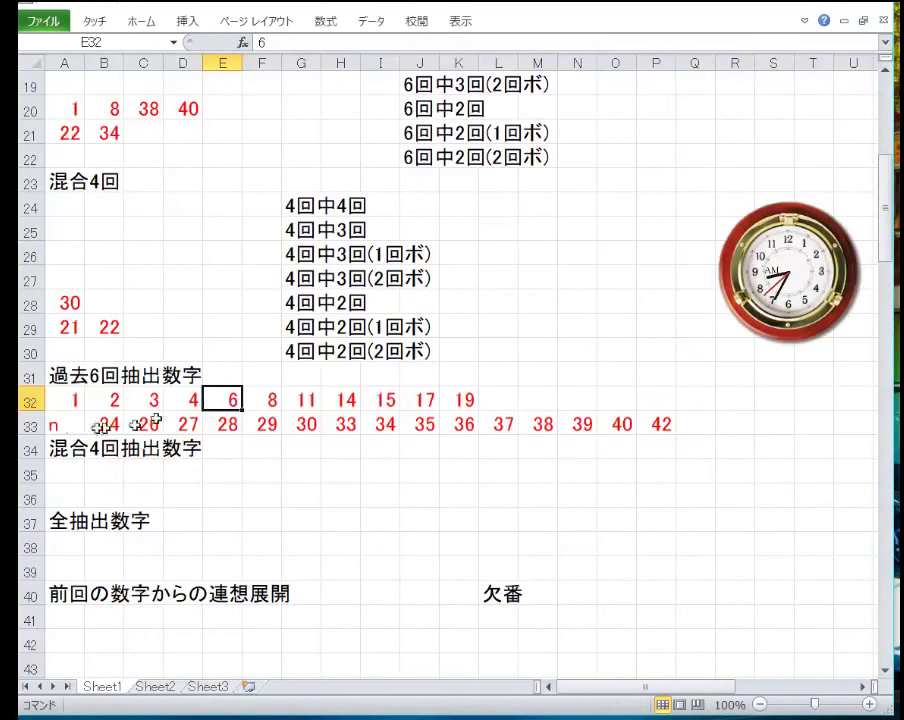
# - Clear the contents of rows 32 and 33 under 過去6回抽出数字
pyautogui.moveTo(28, 425); pyautogui.dragTo(28, 402)
pyautogui.rightClick(30, 405)
pyautogui.press('n')
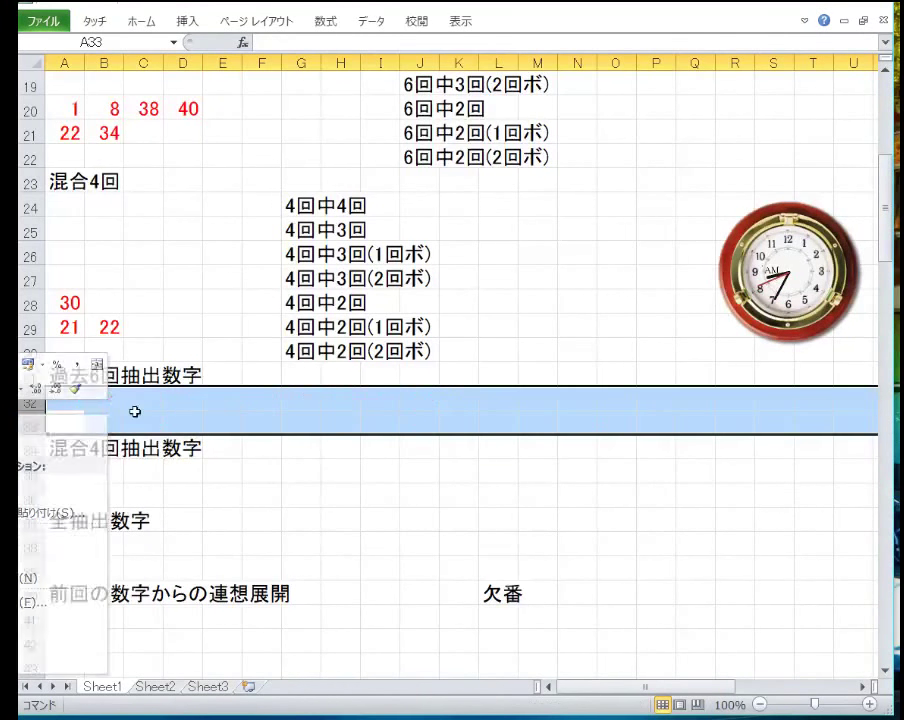
# - Clear the numbers in cells A27:D30 of the 混合4回 section
pyautogui.moveTo(180, 345); pyautogui.dragTo(92, 268)
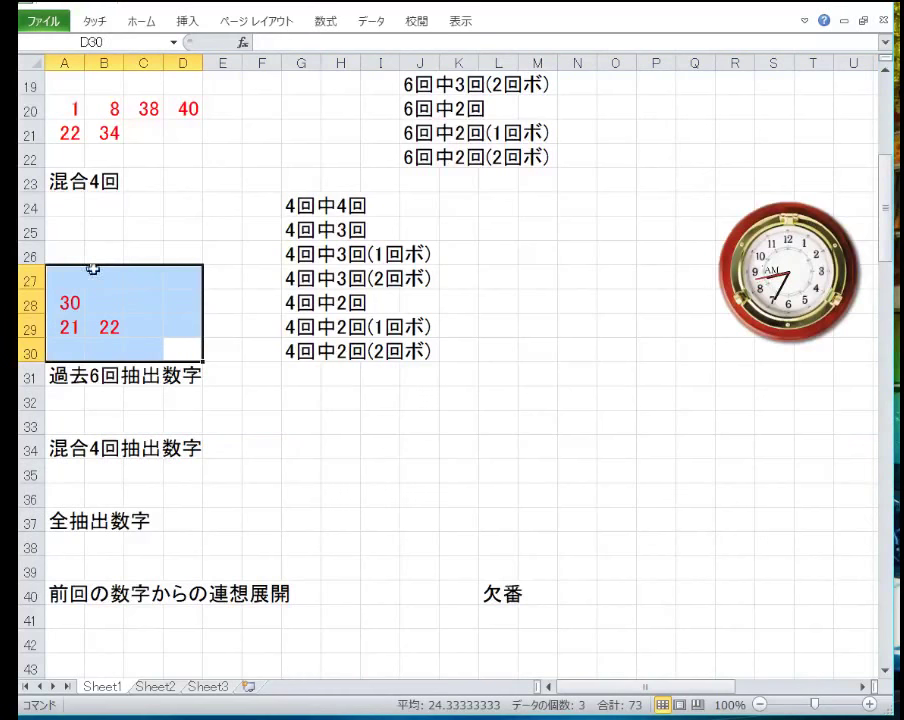
pyautogui.rightClick(92, 268)
pyautogui.press('n')
# - Clear the numbers in cells A18:E21 of the ロト6過去6回 section
pyautogui.scroll(3, 205, 270)
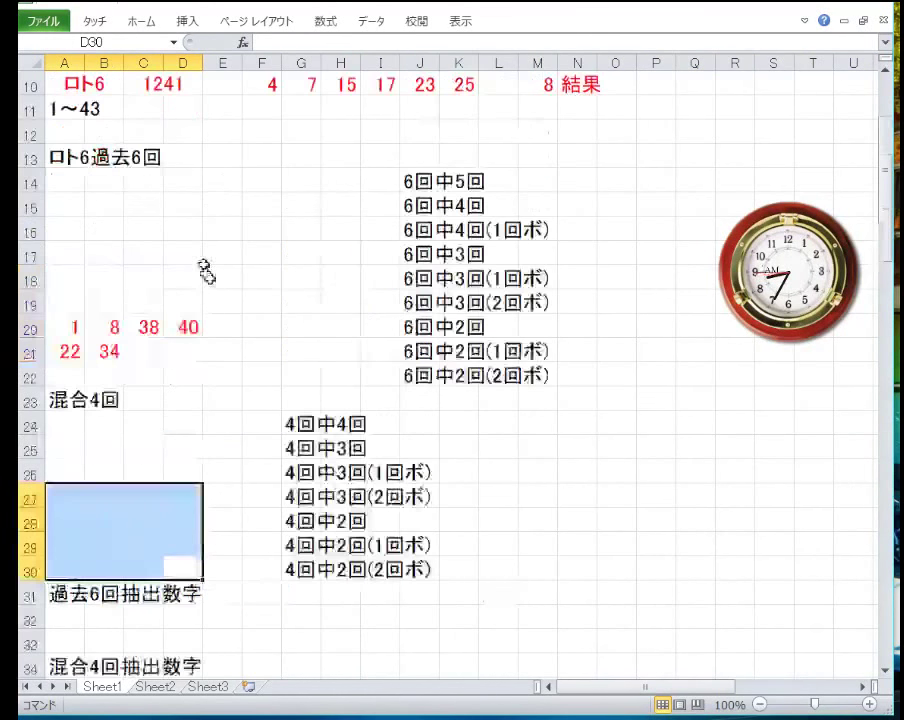
pyautogui.moveTo(240, 350); pyautogui.dragTo(80, 280)
pyautogui.rightClick(110, 296)
pyautogui.press('n')
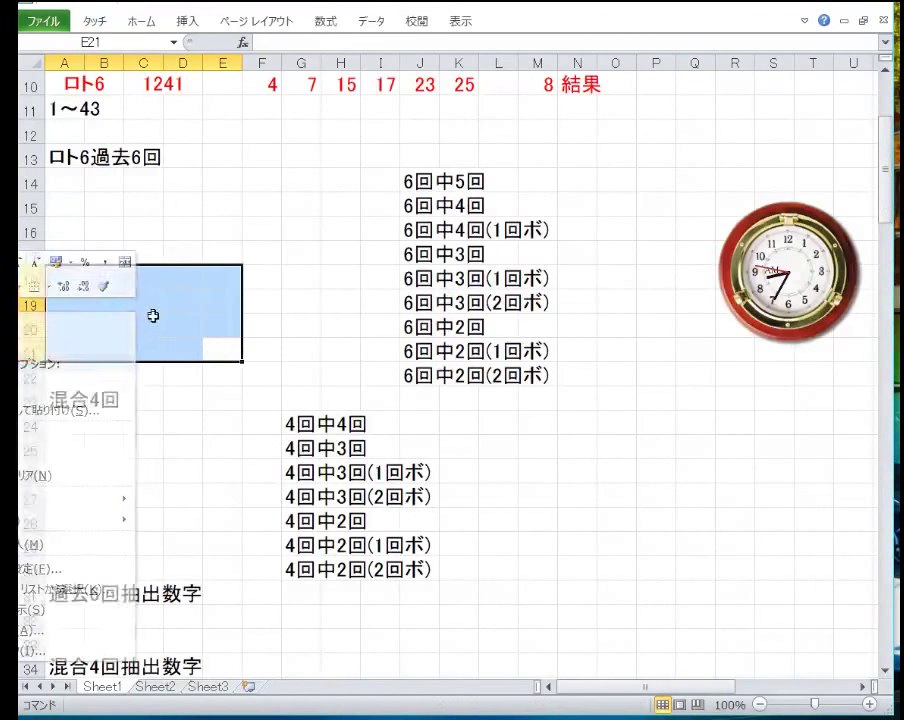
# - Copy the ロト6 1241 result row (row 10) and insert it above the ミニロト row at row 7
pyautogui.click(220, 230)
pyautogui.scroll(3, 175, 330)
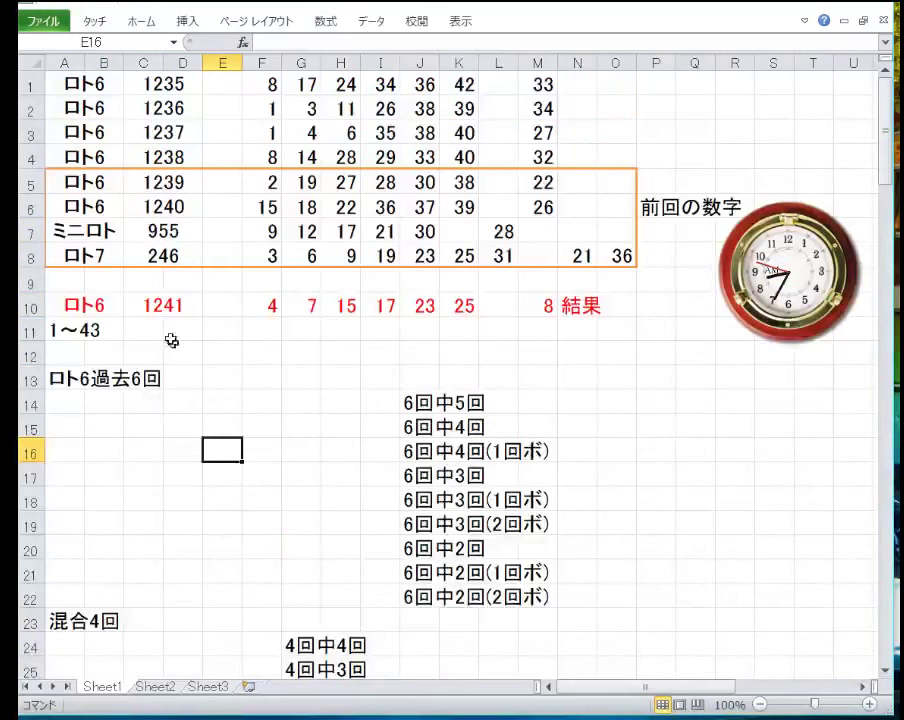
pyautogui.click(40, 306)
pyautogui.hotkey('ctrl', 'c')
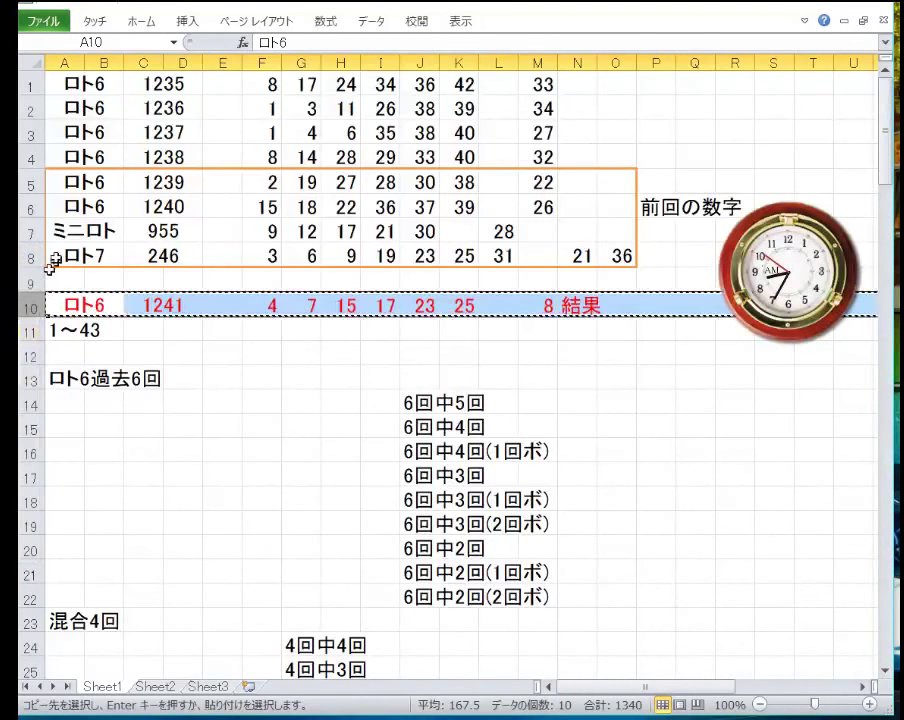
pyautogui.click(31, 230)
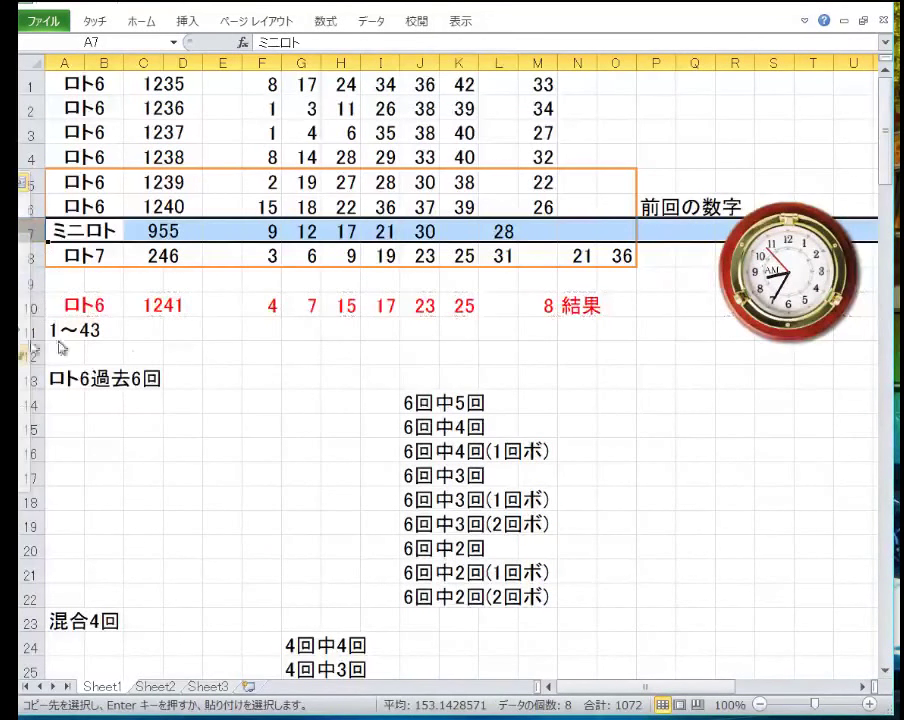
pyautogui.hotkey('ctrl', '+')
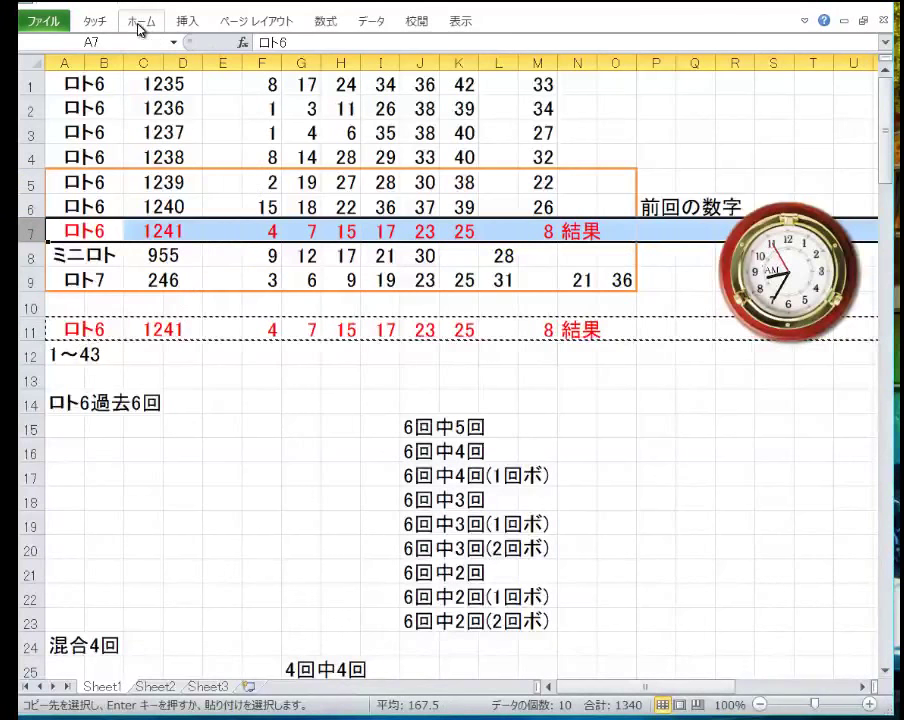
# - Set the font colour of the inserted ロト6 1241 row to black
pyautogui.click(139, 24)
pyautogui.click(265, 82)
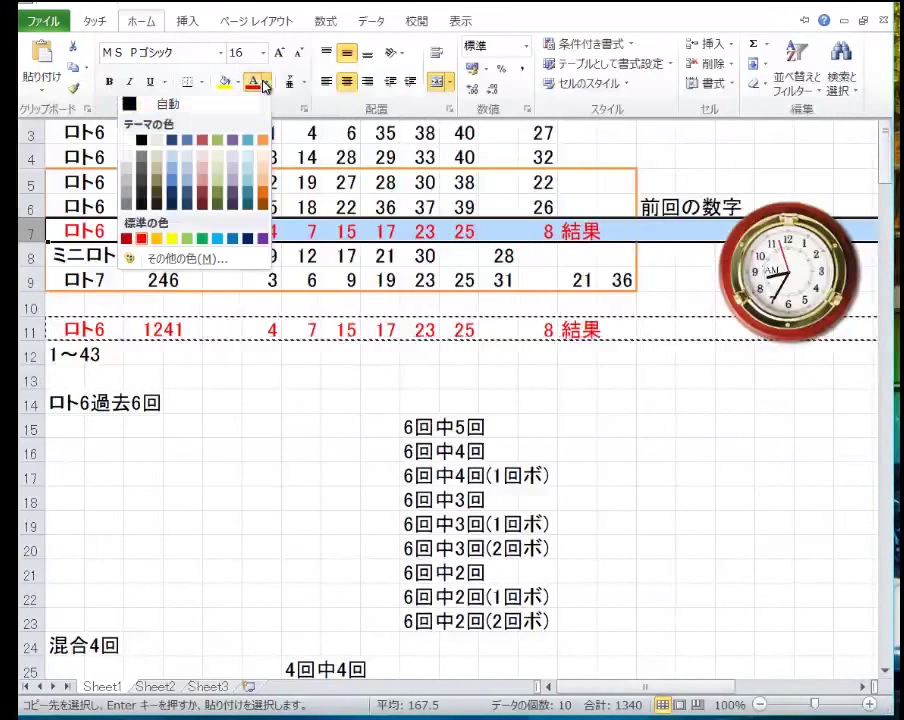
pyautogui.click(143, 141)
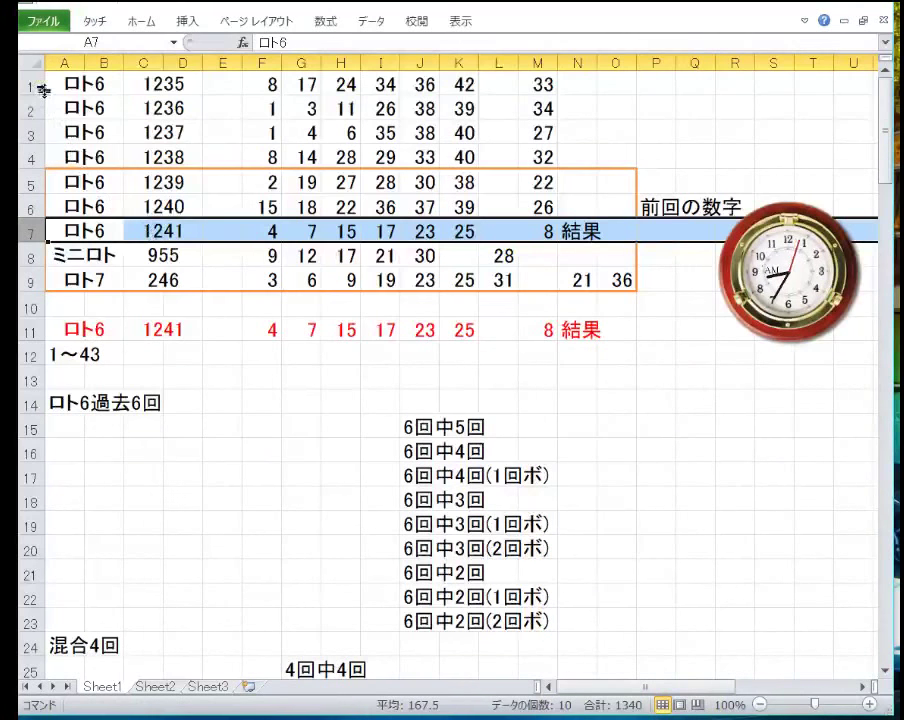
# - Delete row 1 with the ロト6 1235 draw and save the workbook
pyautogui.click(38, 88)
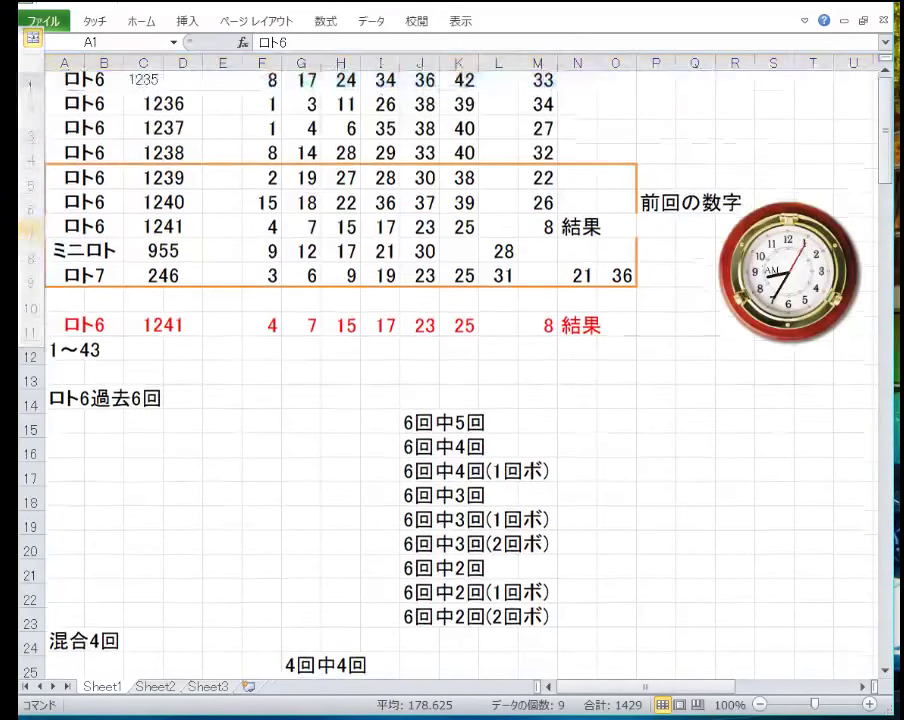
pyautogui.click(230, 231)
pyautogui.click(36, 3)
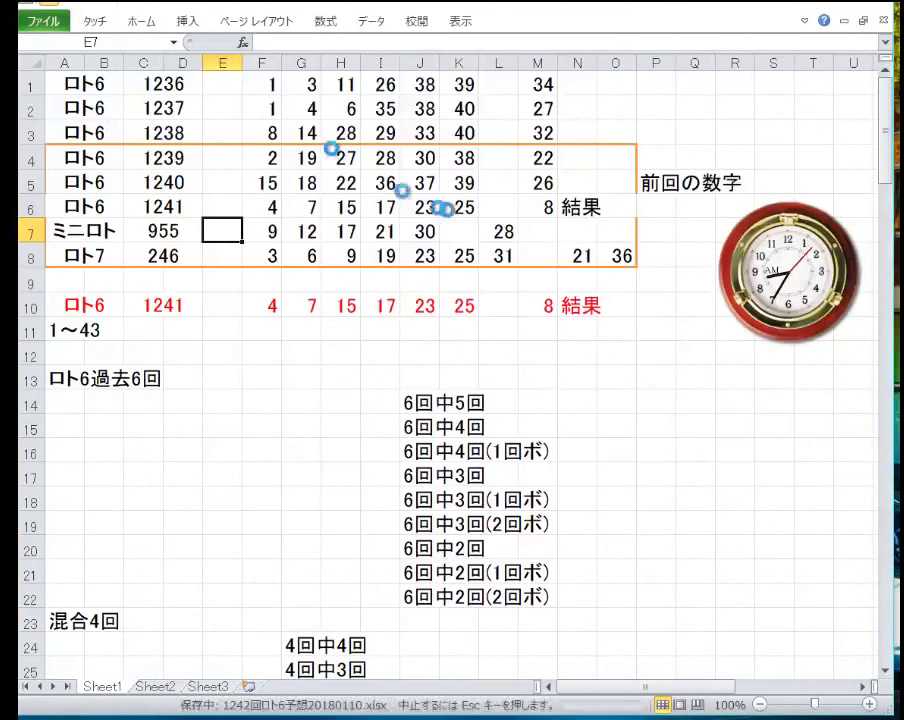
# - Clear the 結果 text in N6 and move the 前回の数字 label down to P6
pyautogui.rightClick(578, 207)
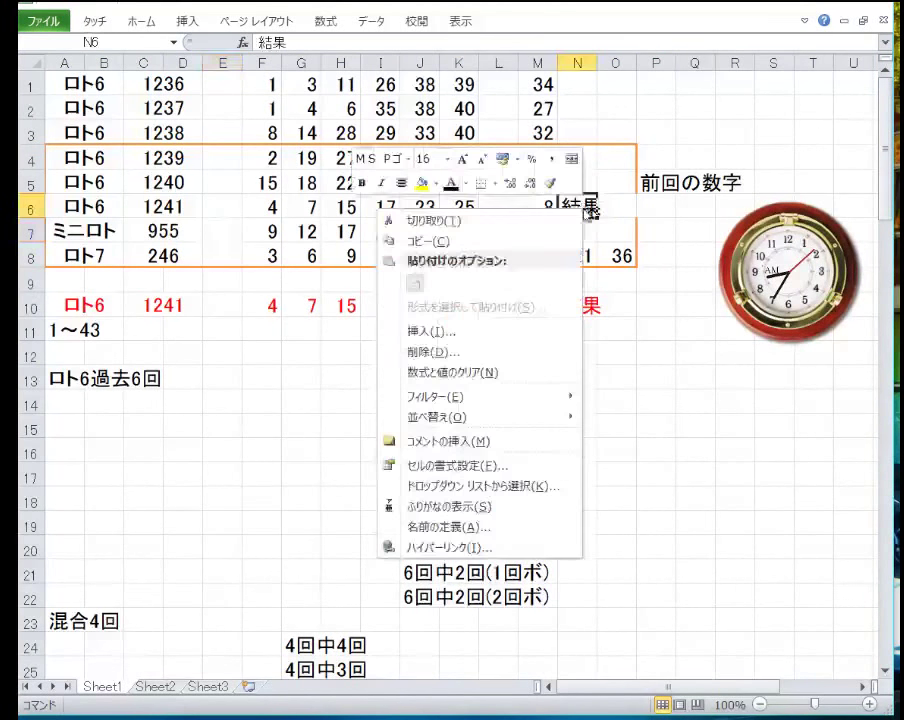
pyautogui.click(495, 370)
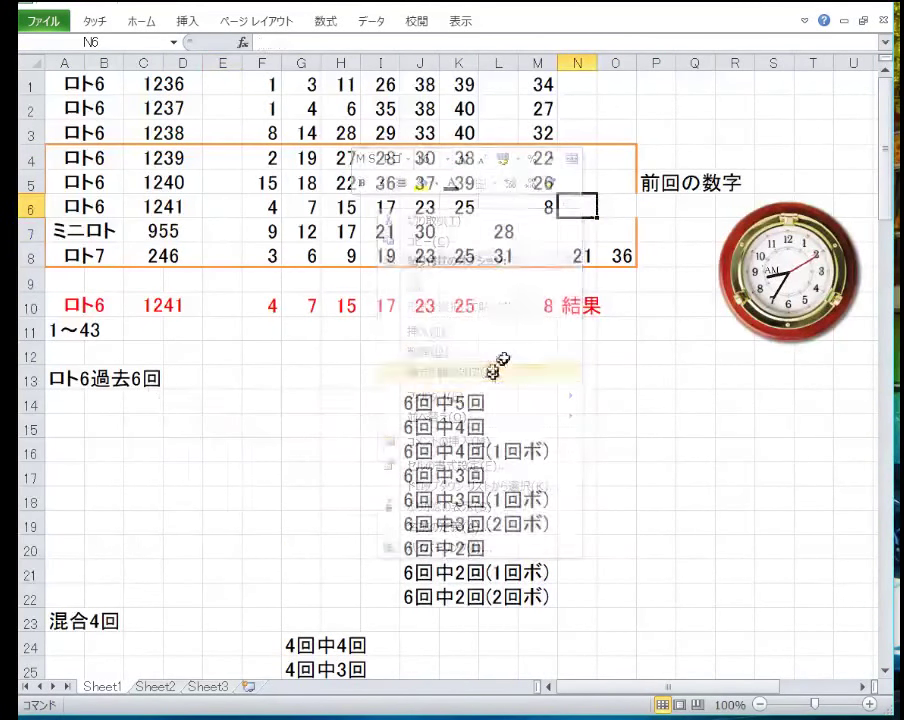
pyautogui.click(643, 190)
pyautogui.moveTo(644, 194); pyautogui.dragTo(630, 222)
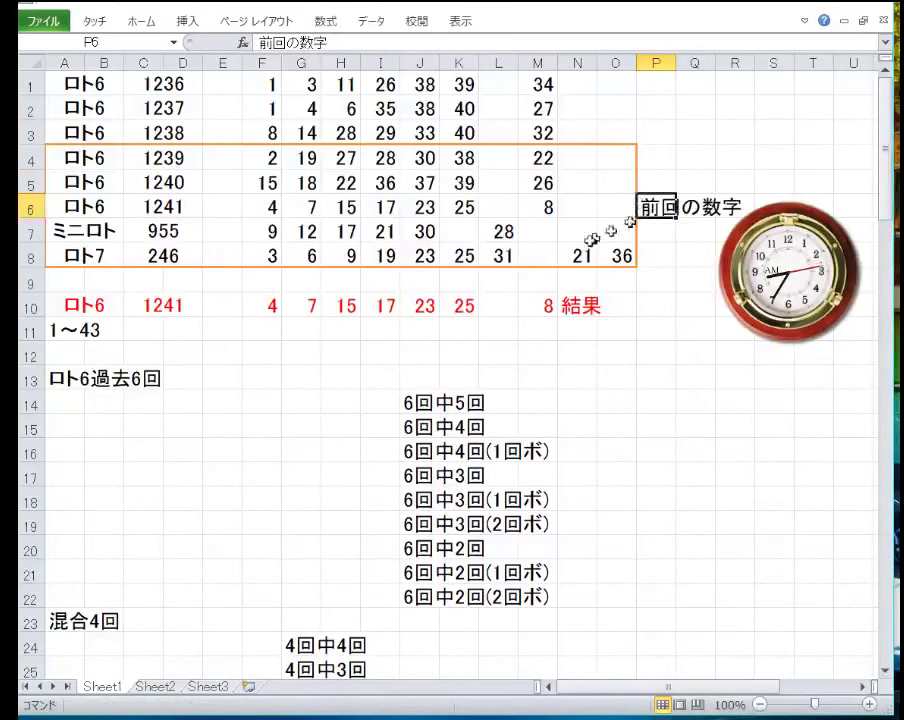
# - Remove all borders from the previous-draw block A4:O8
pyautogui.click(458, 252)
pyautogui.moveTo(92, 157); pyautogui.dragTo(613, 244)
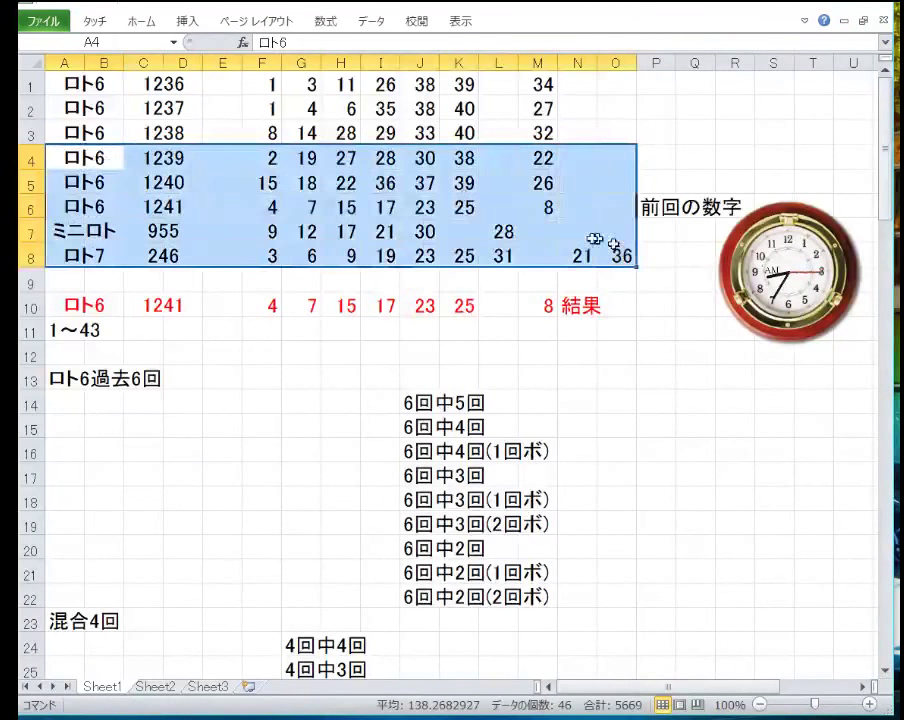
pyautogui.rightClick(390, 240)
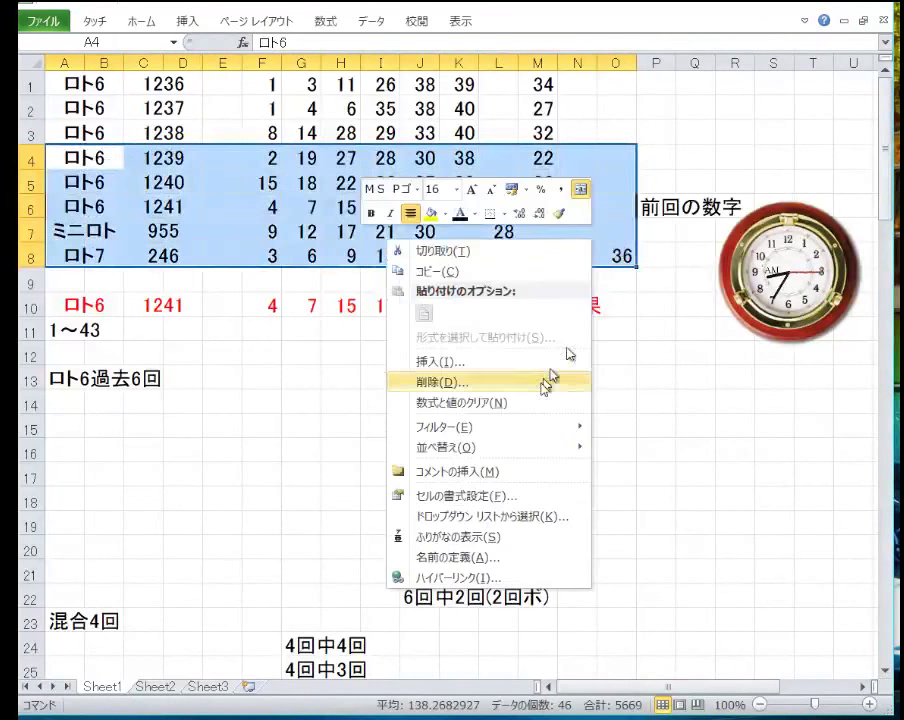
pyautogui.click(517, 498)
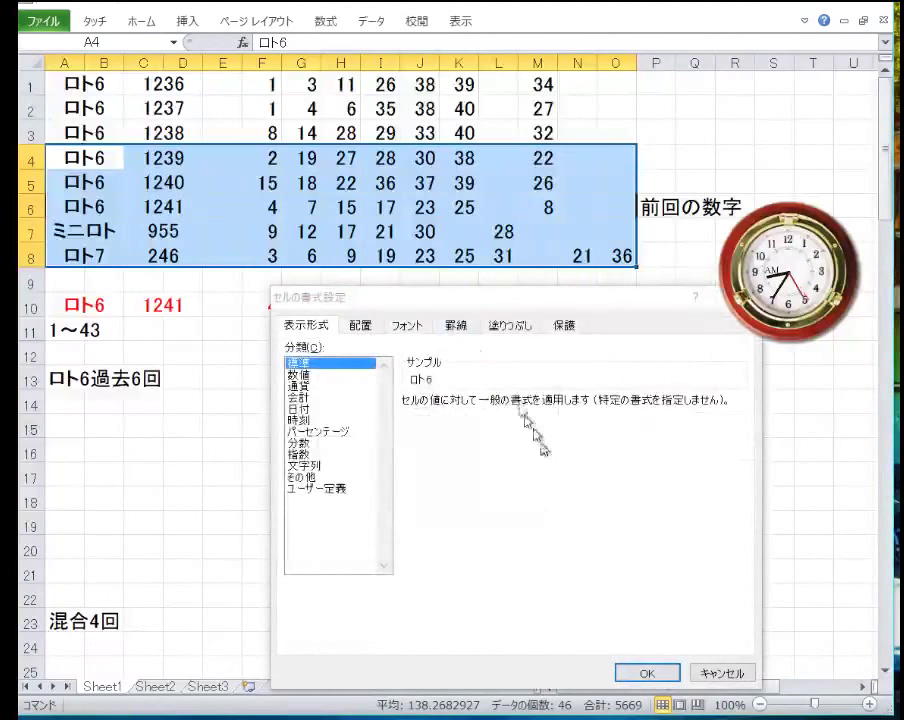
pyautogui.click(452, 325)
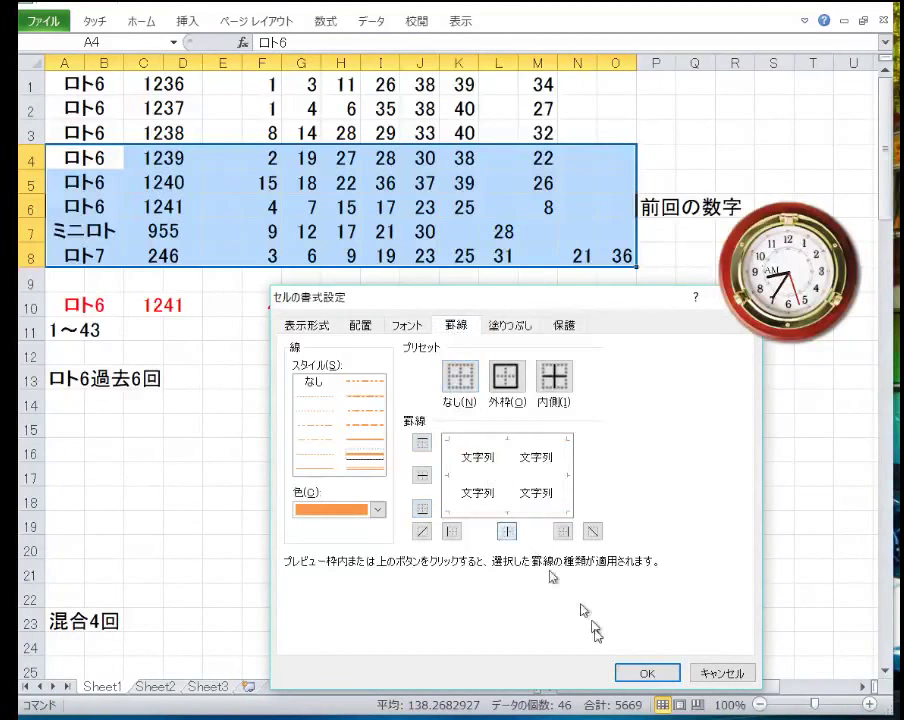
pyautogui.click(640, 670)
# - Apply a thick orange outline border around the cells A5:O8
pyautogui.moveTo(126, 180); pyautogui.dragTo(614, 250)
pyautogui.rightClick(401, 256)
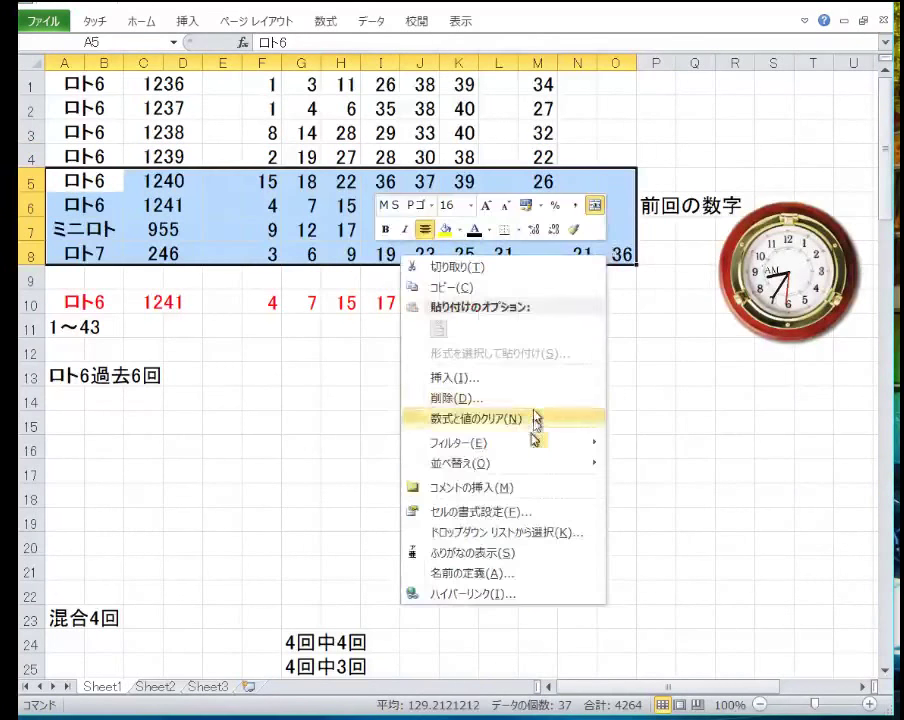
pyautogui.click(514, 512)
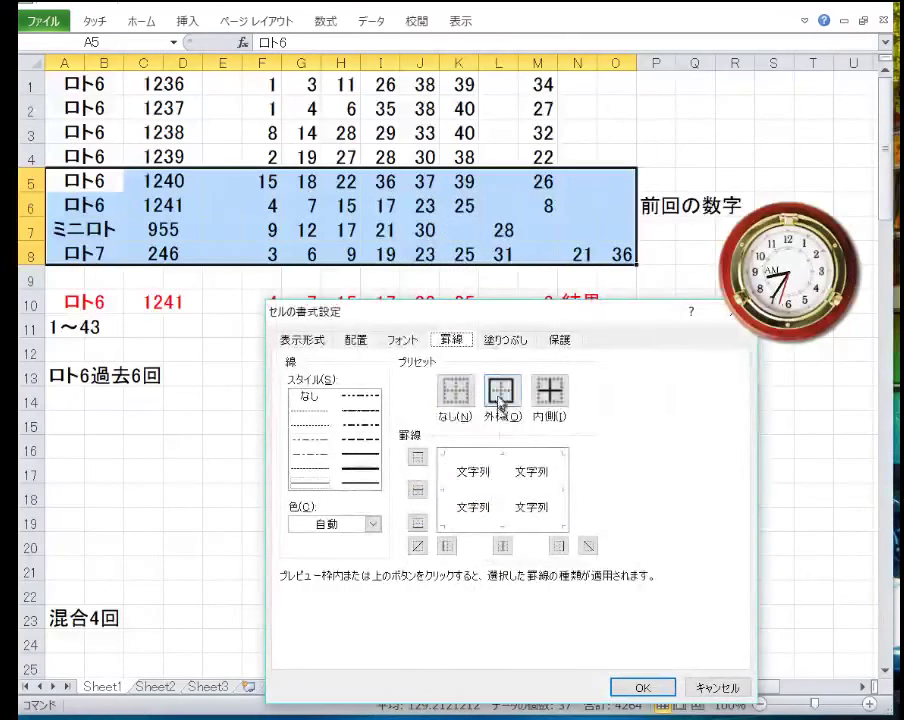
pyautogui.click(502, 393)
pyautogui.click(372, 524)
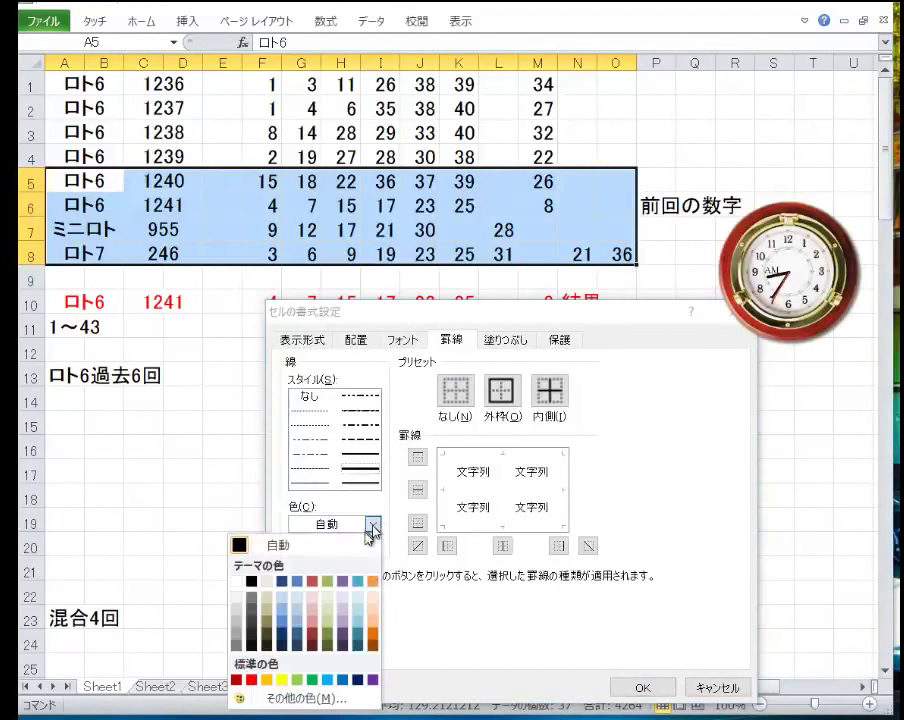
pyautogui.click(373, 580)
pyautogui.click(502, 392)
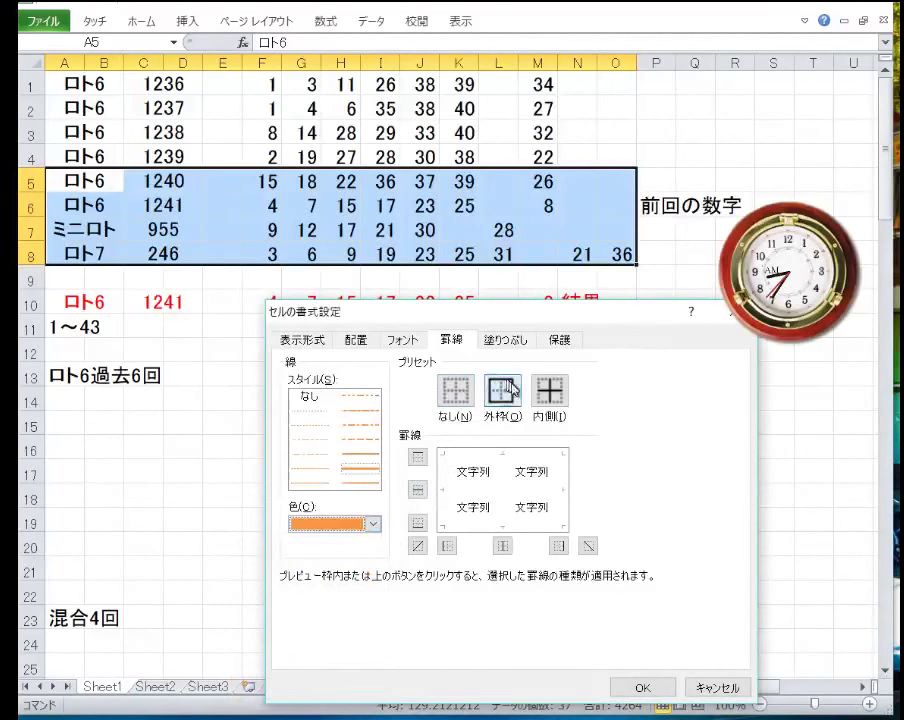
pyautogui.click(644, 687)
pyautogui.click(380, 352)
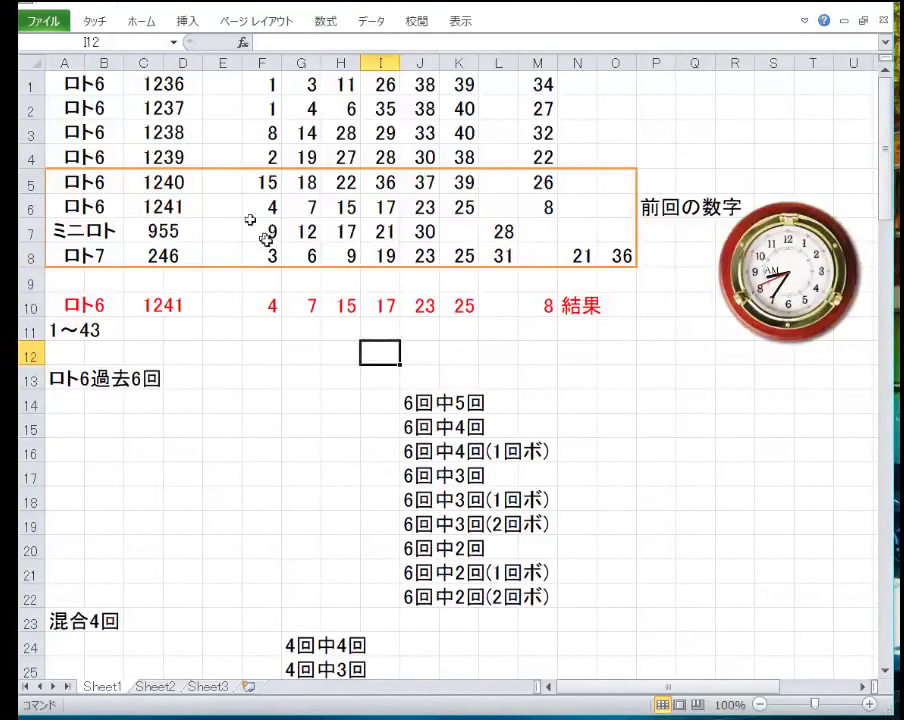
# - Set the draw number in row 10 to 1242 and clear the numbers in F10:M10
pyautogui.doubleClick(178, 303)
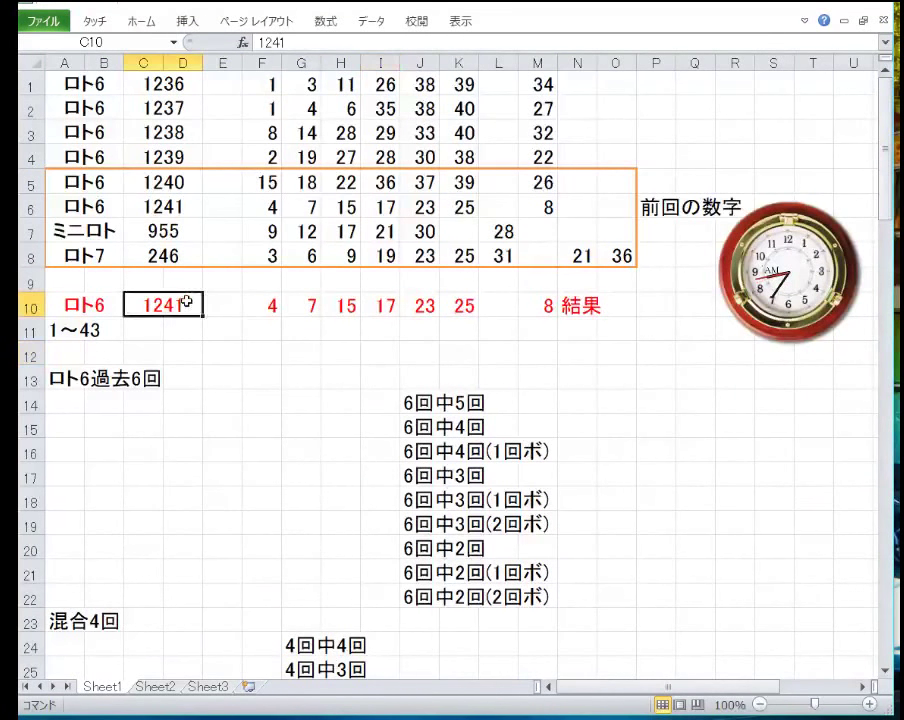
pyautogui.write('2')
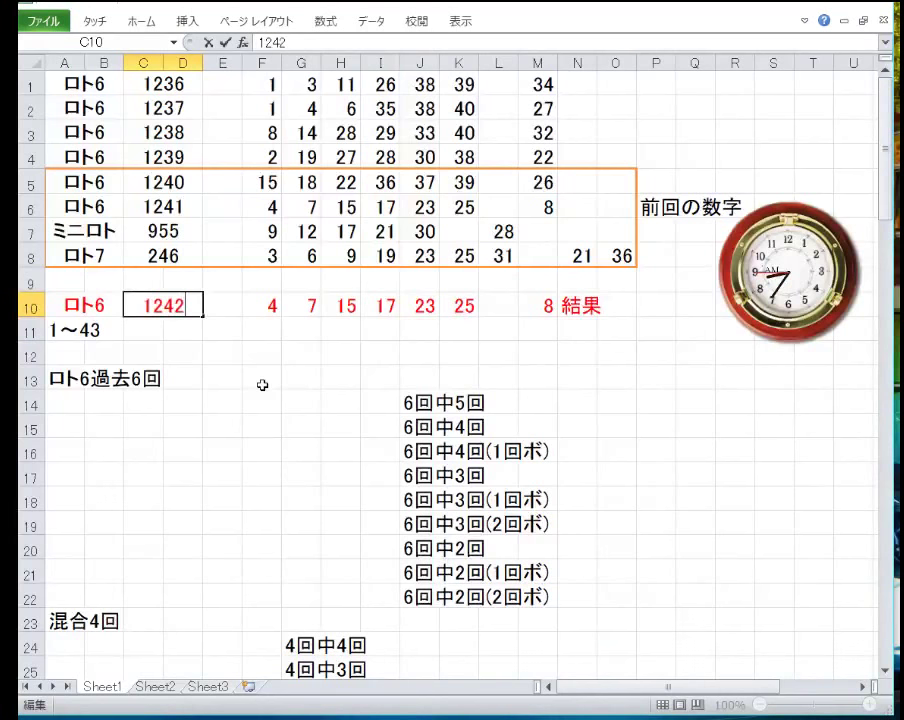
pyautogui.press('Return')
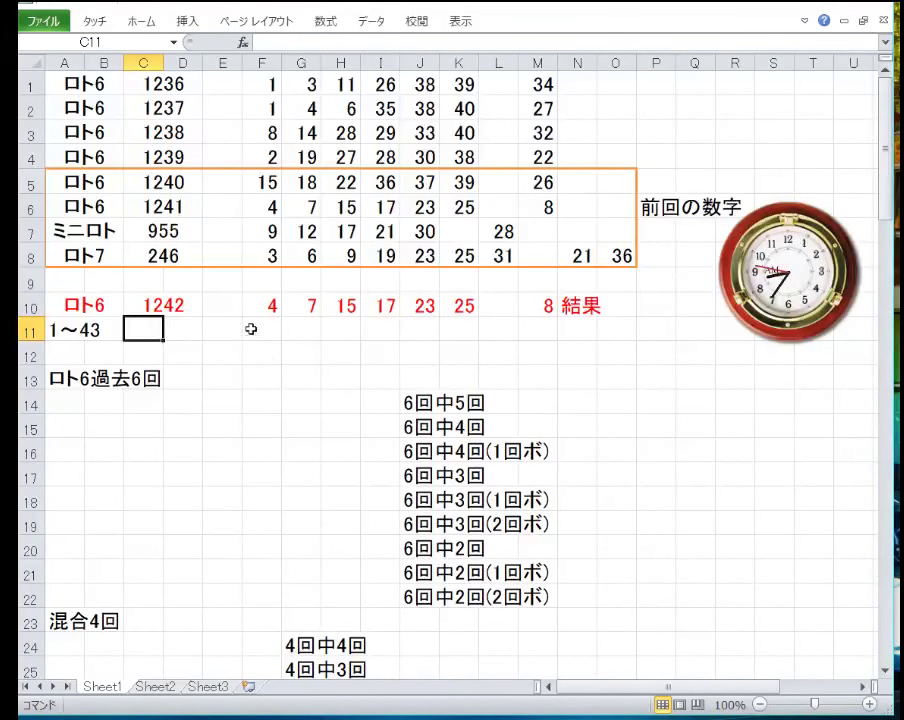
pyautogui.moveTo(250, 304); pyautogui.dragTo(540, 296)
pyautogui.rightClick(343, 306)
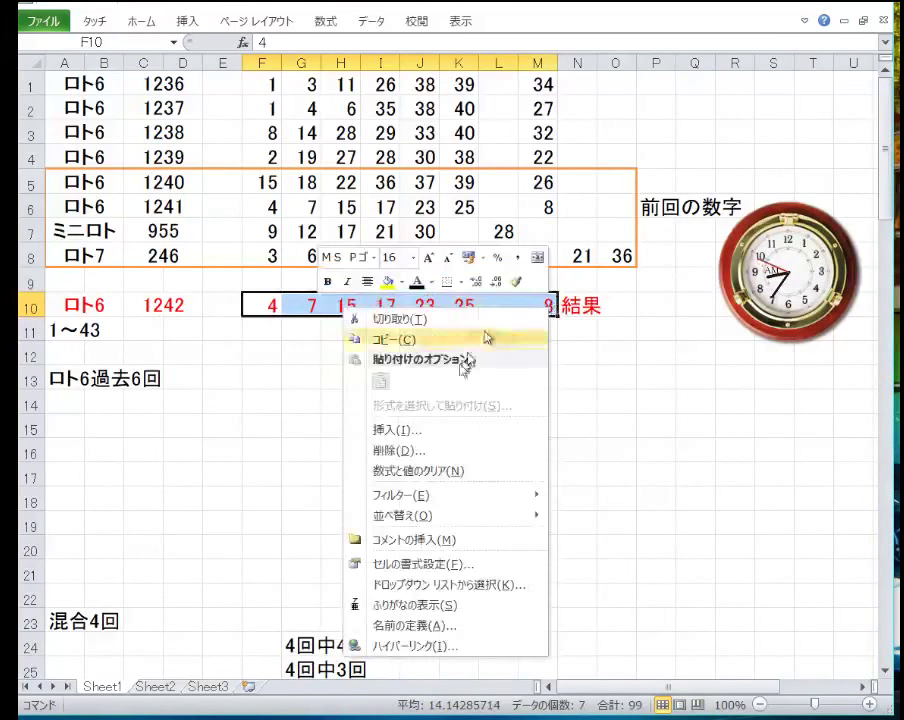
pyautogui.click(452, 468)
pyautogui.click(341, 401)
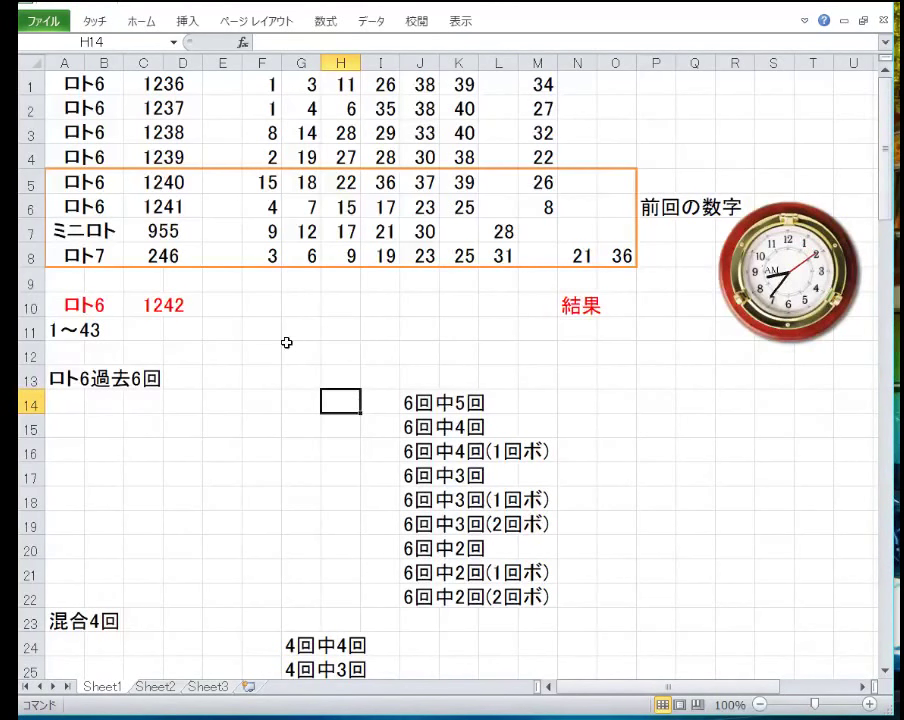
# - Set the ミニロト draw number in C7 to 956
pyautogui.press('Up')
pyautogui.press('Up')
pyautogui.press('Up')
pyautogui.press('Up')
pyautogui.press('Up')
pyautogui.press('Up')
pyautogui.press('Up')
pyautogui.press('Left')
pyautogui.press('Left')
pyautogui.press('Left')
pyautogui.press('Left')
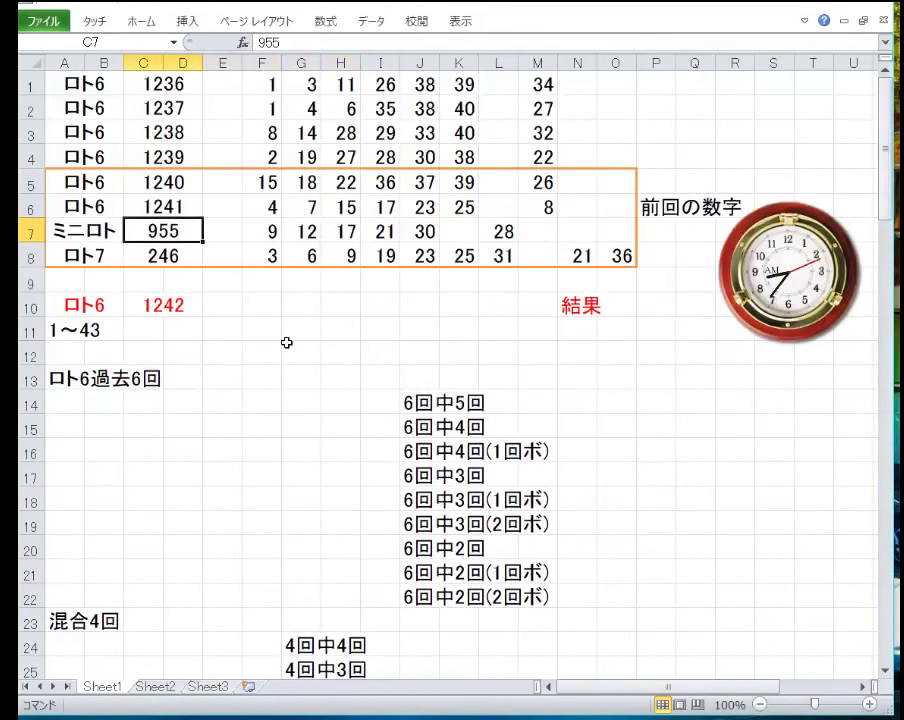
pyautogui.write('956')
pyautogui.press('Return')
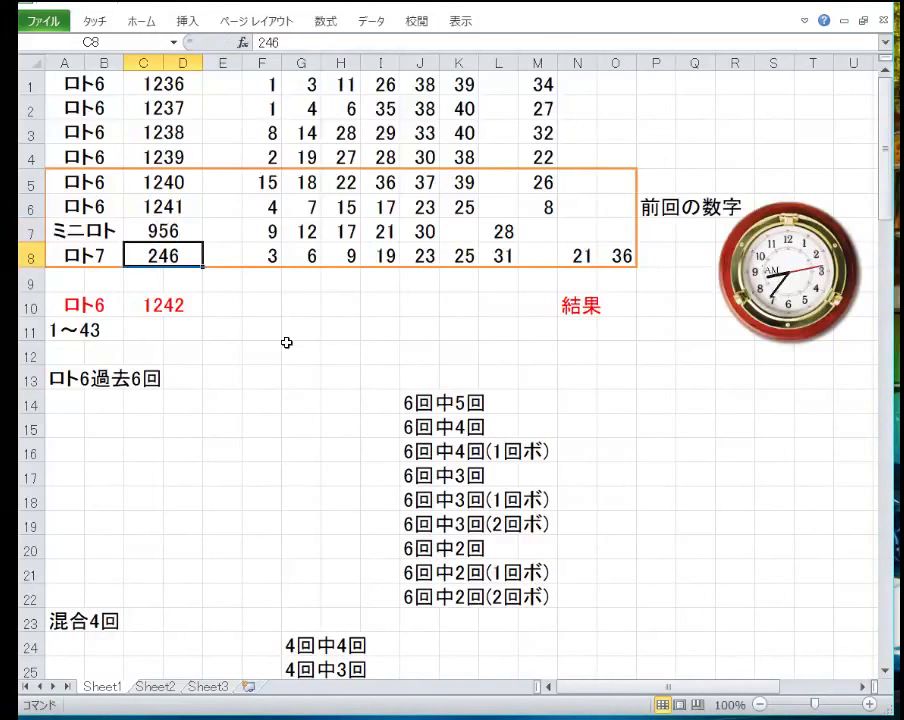
# - Move the ミニロト 956 row below the ロト7 246 row
pyautogui.click(28, 232)
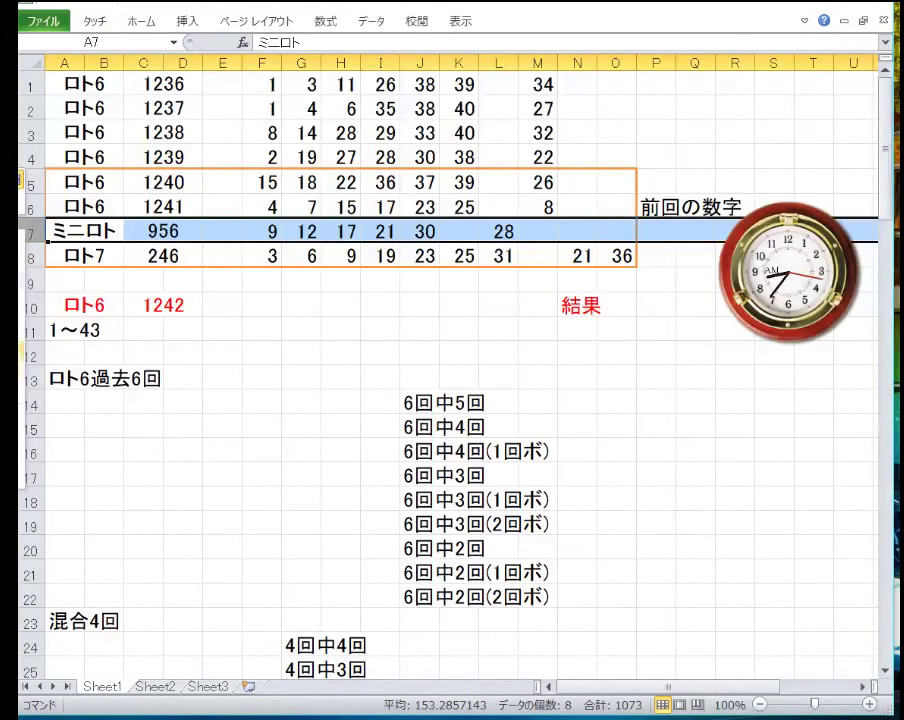
pyautogui.hotkey('ctrl', 'c')
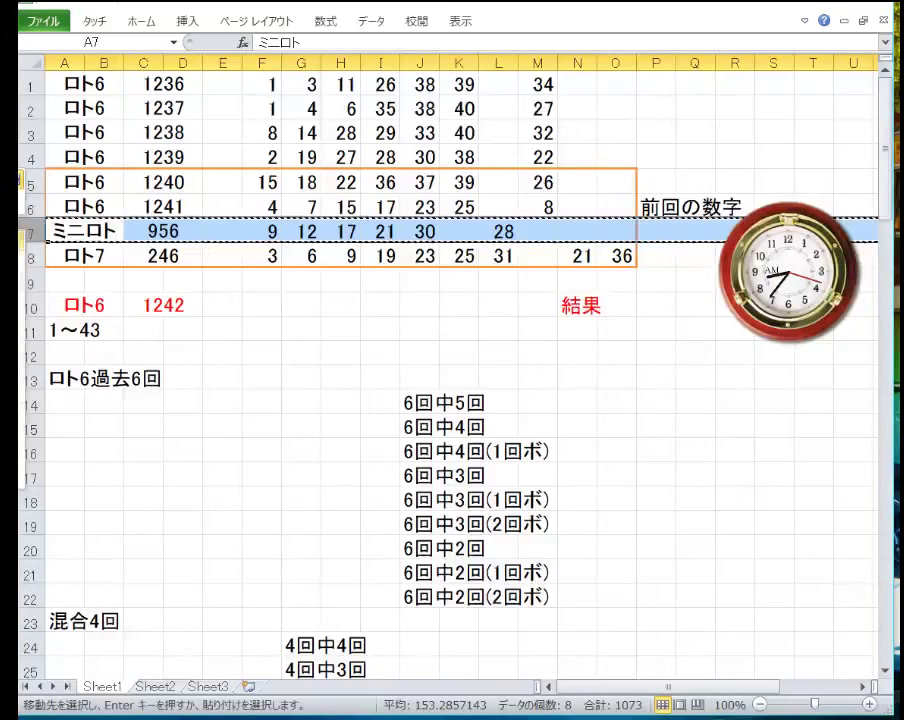
pyautogui.click(28, 280)
pyautogui.hotkey('ctrl', '+')
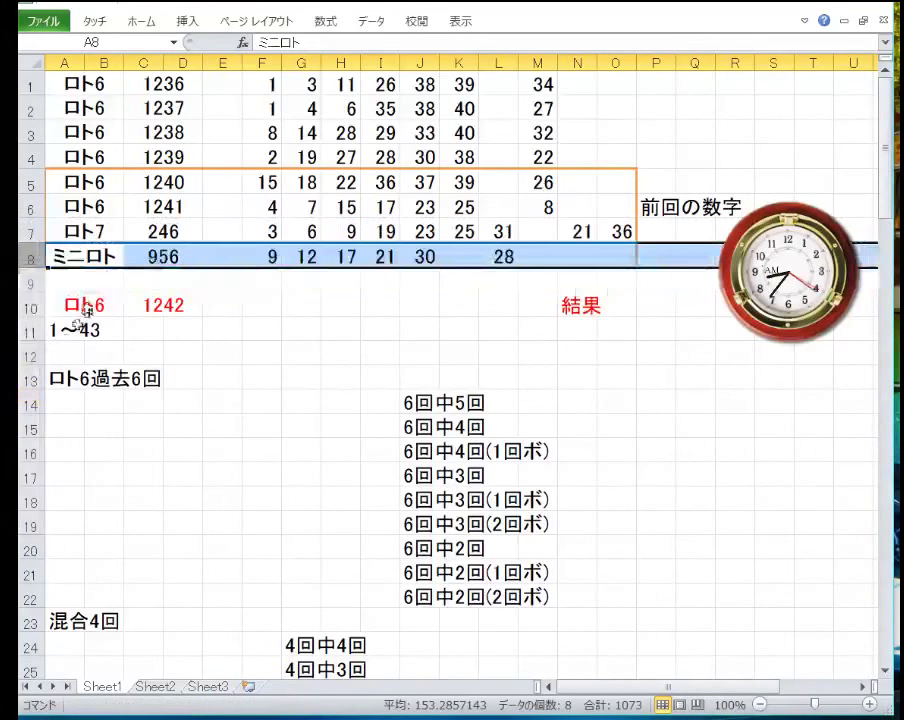
# - Reapply the thick orange outline border to A5:O8 and select the first ミニロト 956 number in F8
pyautogui.moveTo(115, 180); pyautogui.dragTo(625, 256)
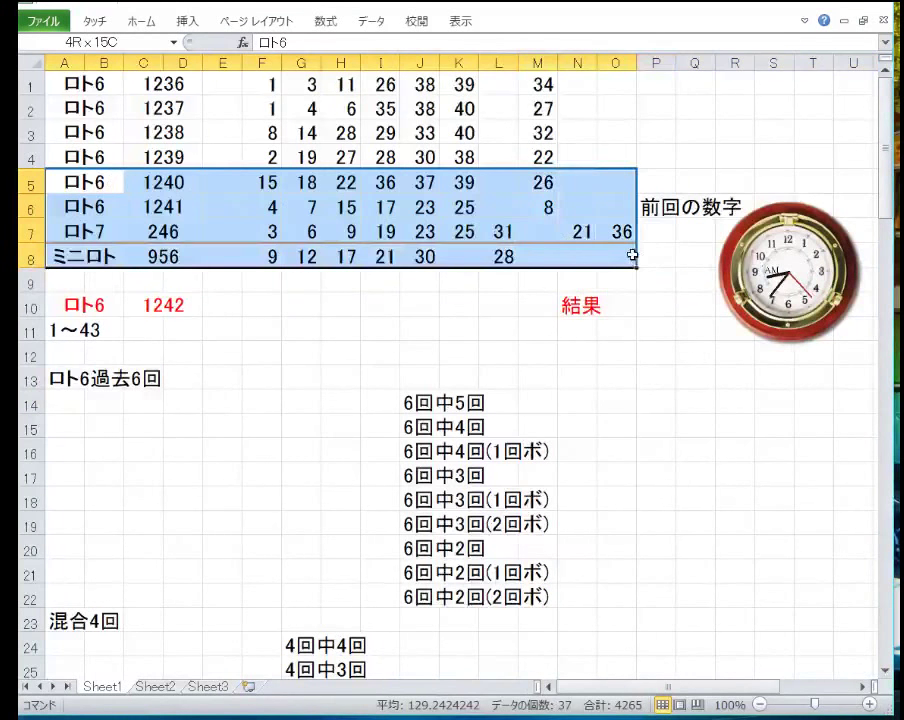
pyautogui.rightClick(416, 252)
pyautogui.click(522, 508)
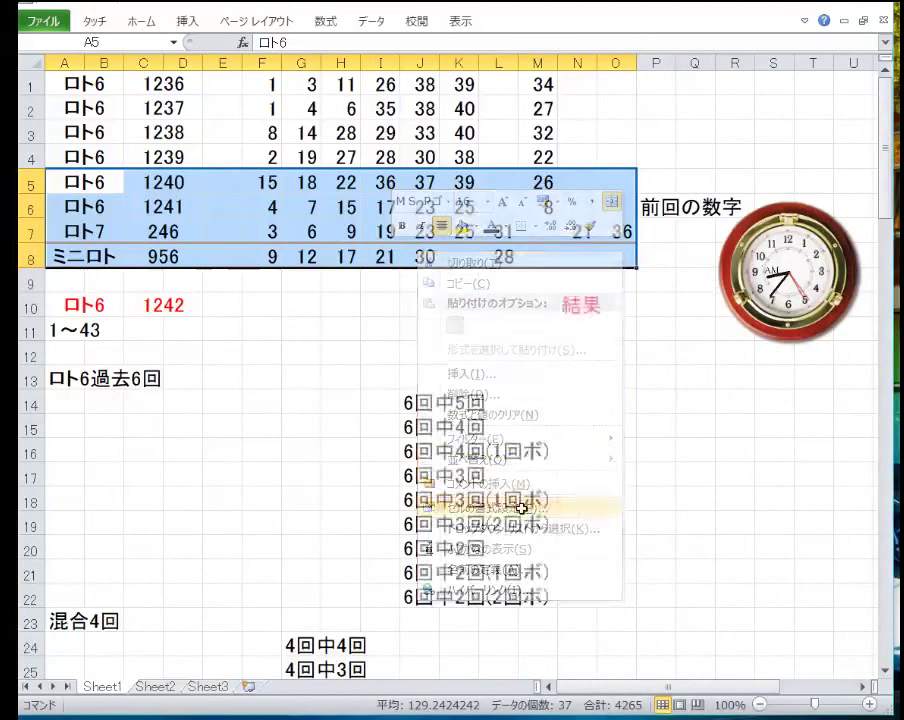
pyautogui.click(512, 405)
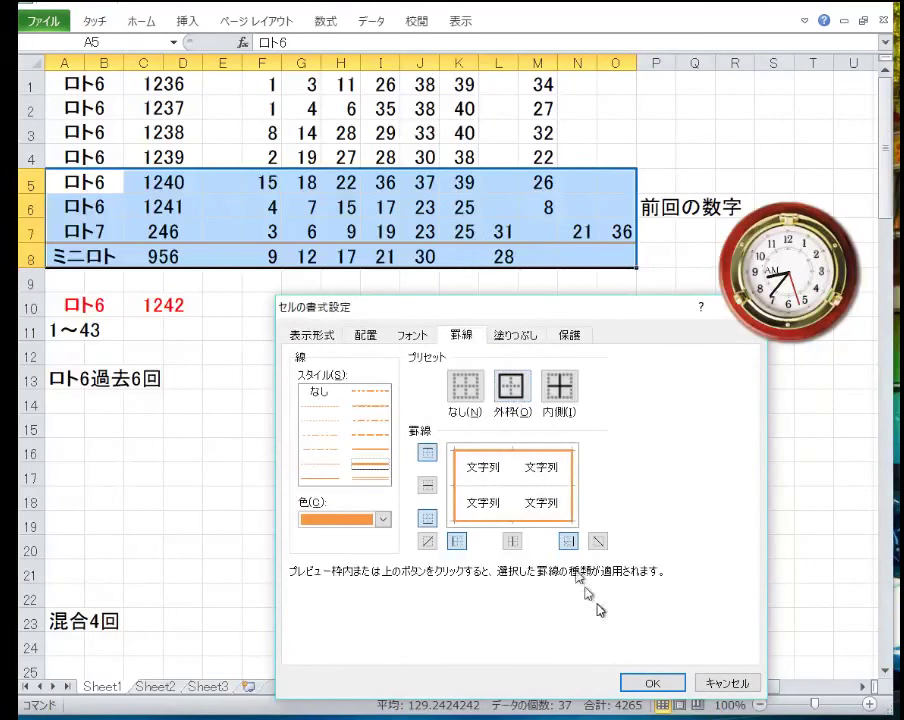
pyautogui.click(645, 683)
pyautogui.moveTo(298, 256); pyautogui.dragTo(338, 256)
pyautogui.click(302, 207)
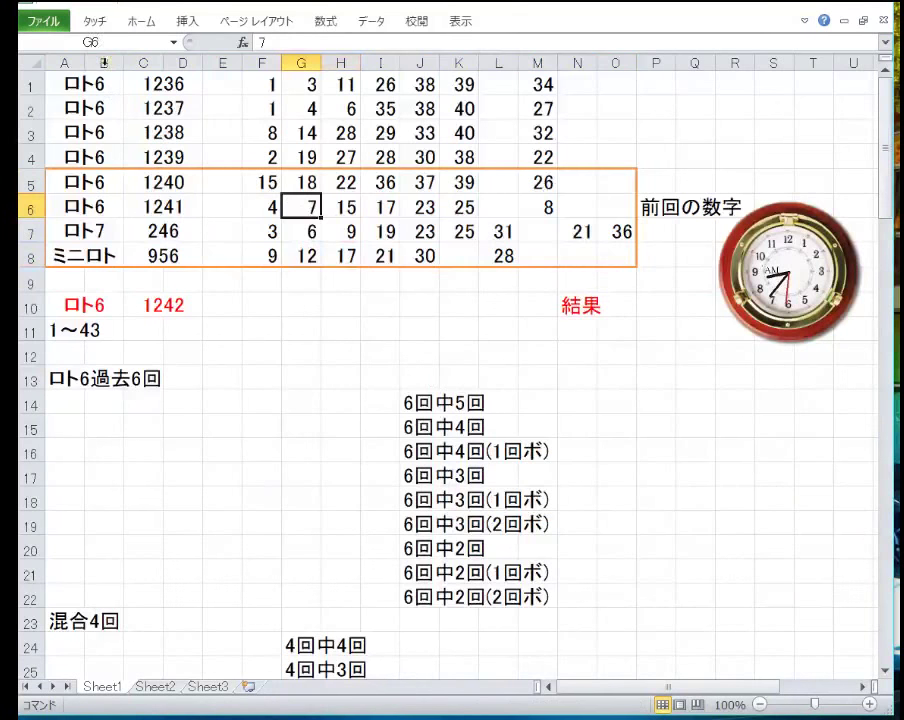
pyautogui.click(259, 255)
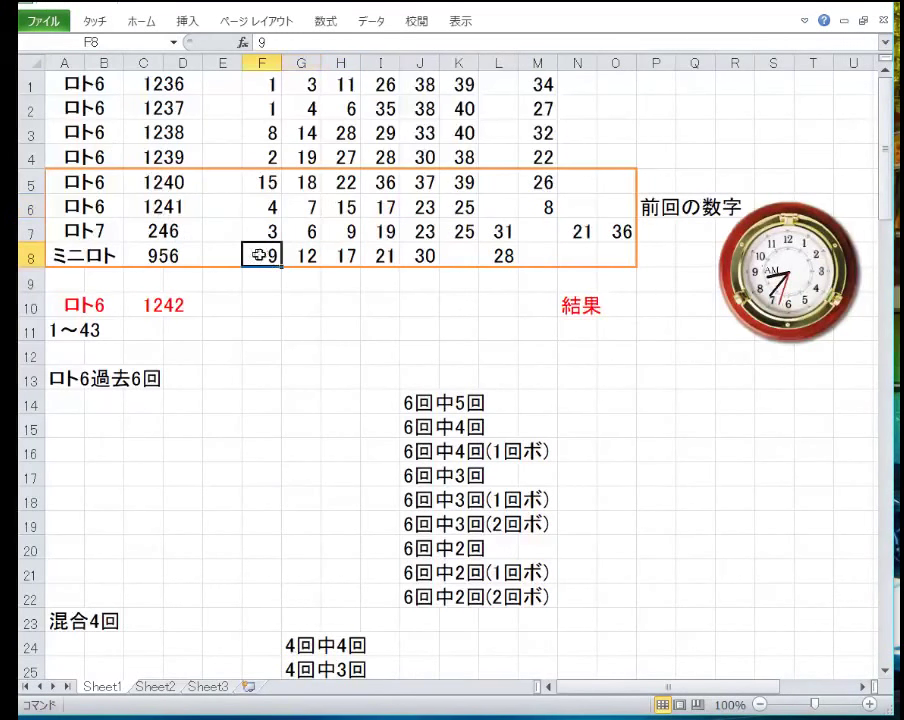
# - Enter the ミニロト 956 numbers 6, 15, 18, 22 and 29 in F8:J8 and the bonus number 31 in L8
pyautogui.write('6')
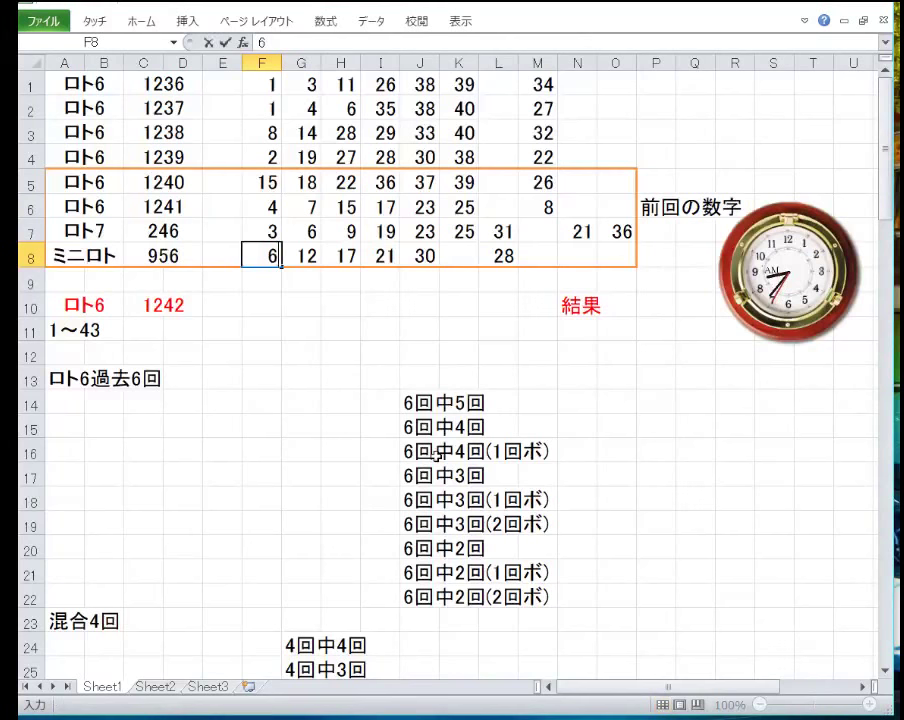
pyautogui.press('Tab')
pyautogui.write('15')
pyautogui.press('Tab')
pyautogui.write('18')
pyautogui.press('Tab')
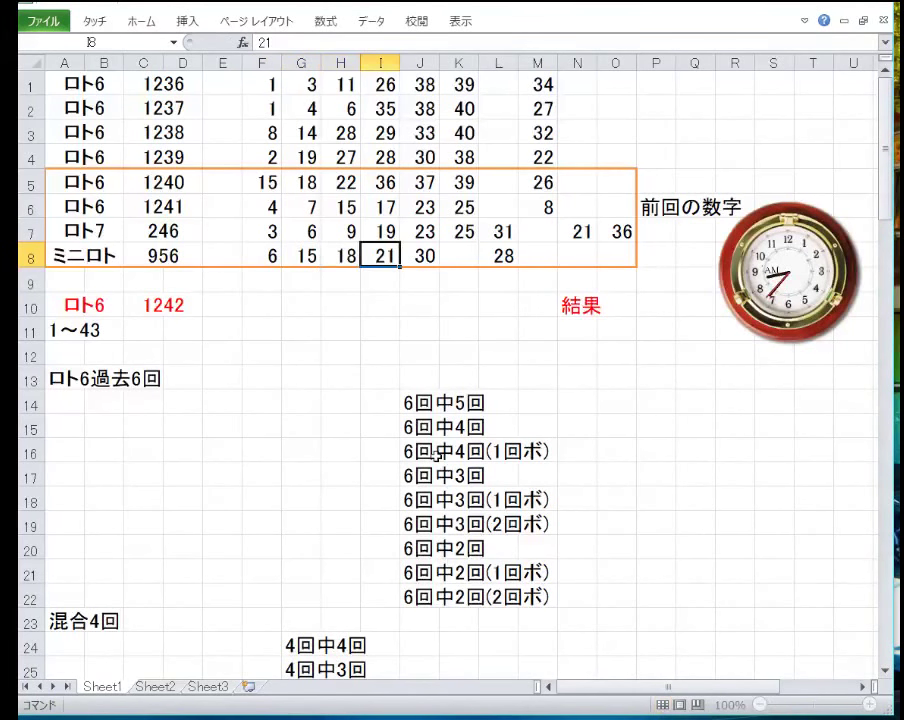
pyautogui.write('22')
pyautogui.press('Tab')
pyautogui.write('29')
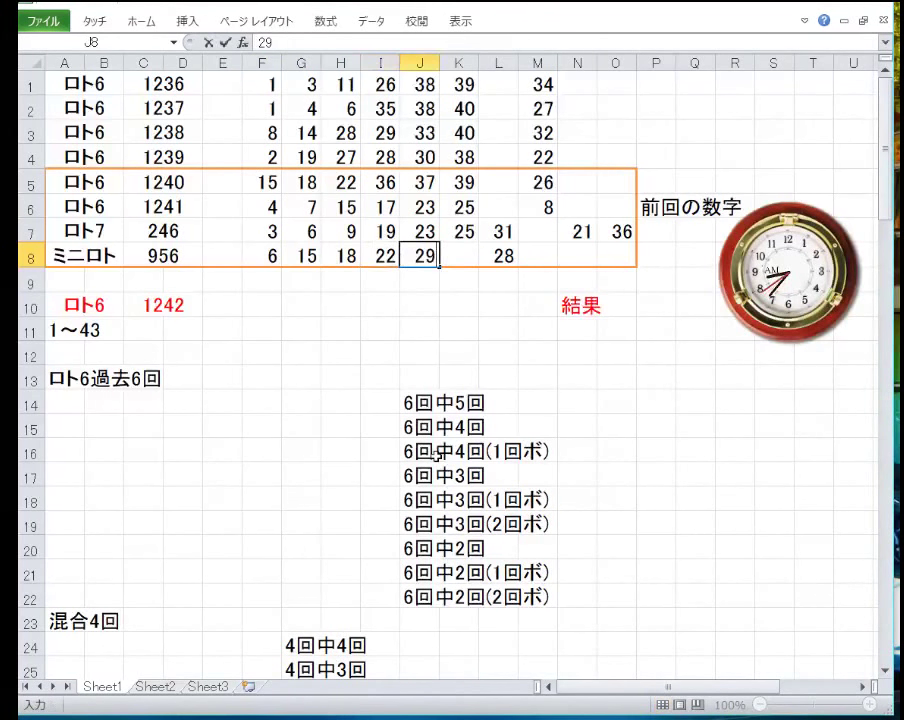
pyautogui.press('Tab')
pyautogui.press('Tab')
pyautogui.write('31')
pyautogui.press('Return')
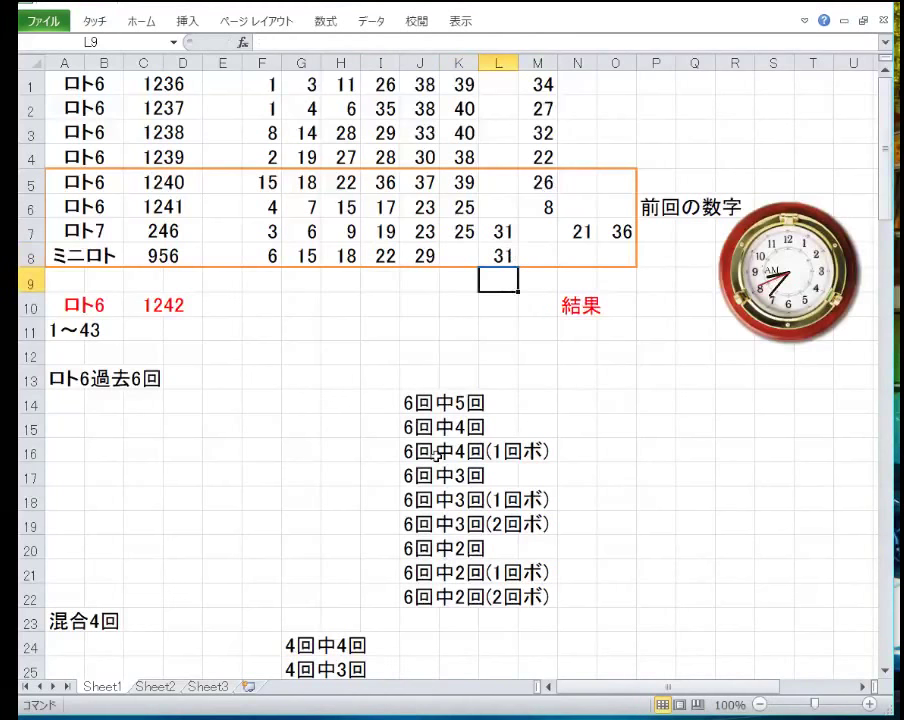
pyautogui.press('Up')
pyautogui.press('Left')
pyautogui.press('Left')
pyautogui.press('Left')
pyautogui.press('Left')
pyautogui.press('Left')
pyautogui.press('Left')
pyautogui.press('Up')
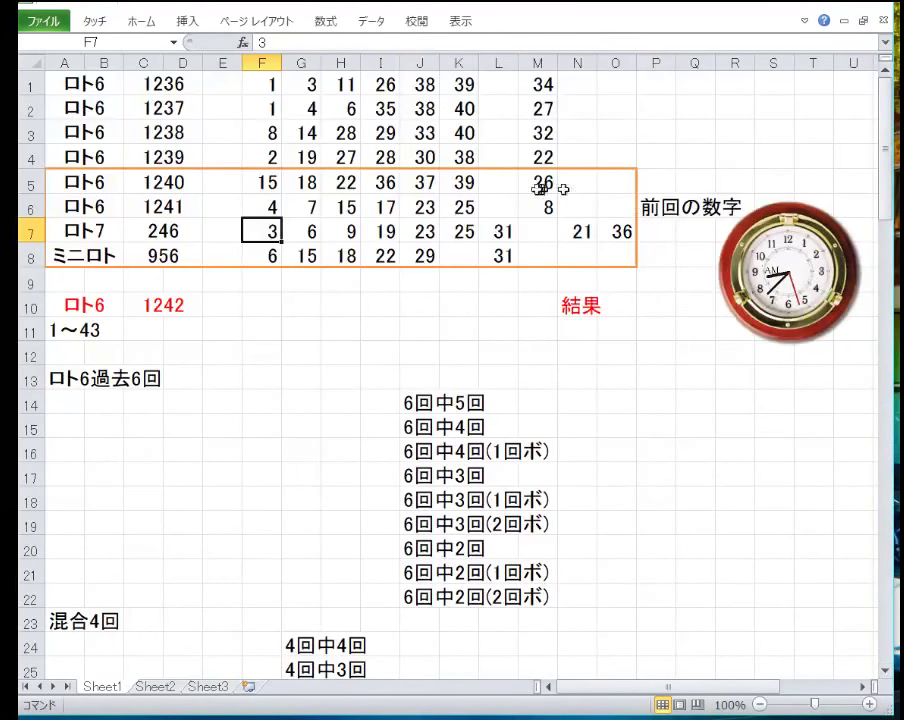
# - Enter 1, 38 and 40 in A20:C20, the 6回中2回 row of the ロト6過去6回 section
pyautogui.moveTo(545, 207); pyautogui.dragTo(102, 88)
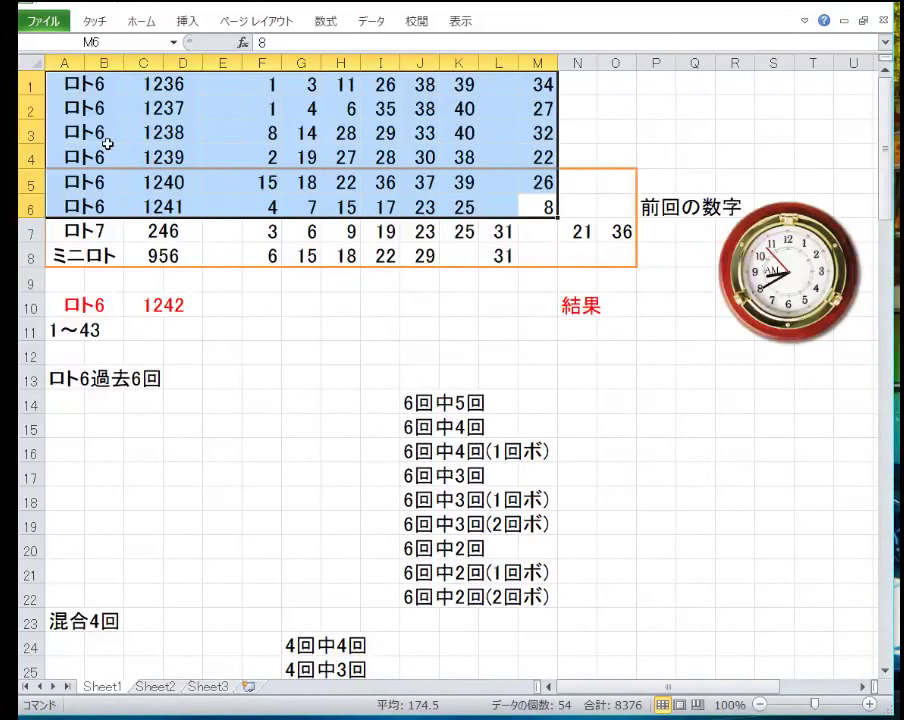
pyautogui.hotkey('shift', 'BackSpace')
pyautogui.press('Down')
pyautogui.press('Down')
pyautogui.press('Down')
pyautogui.press('Down')
pyautogui.press('Down')
pyautogui.press('Down')
pyautogui.press('Down')
pyautogui.press('Down')
pyautogui.press('Down')
pyautogui.press('Down')
pyautogui.press('Down')
pyautogui.press('Down')
pyautogui.press('Down')
pyautogui.press('Down')
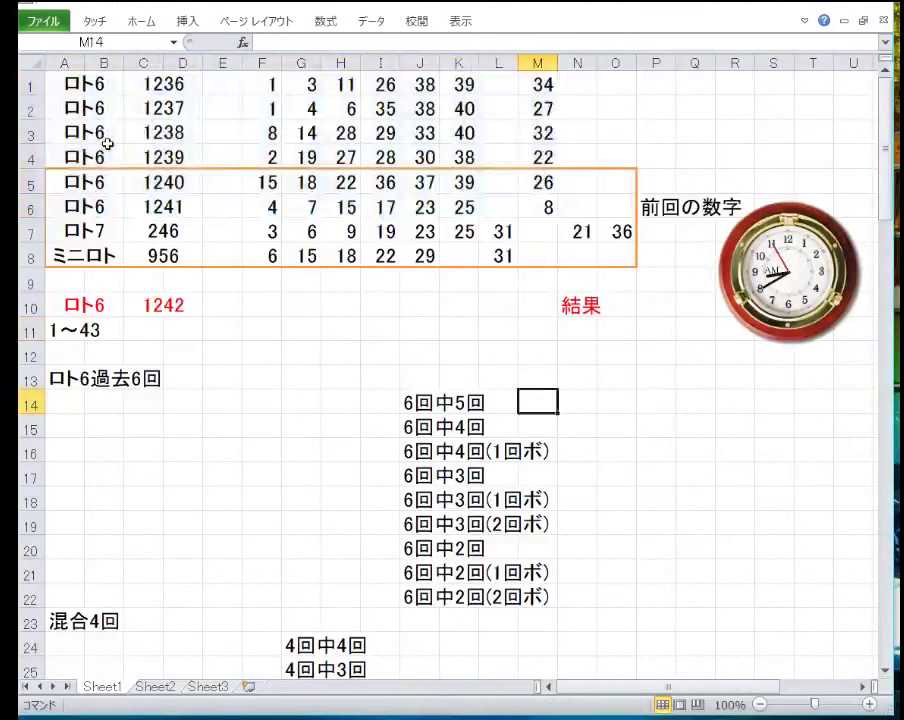
pyautogui.press('Left')
pyautogui.press('Left')
pyautogui.press('Left')
pyautogui.press('Left')
pyautogui.press('Left')
pyautogui.press('Left')
pyautogui.press('Left')
pyautogui.press('Left')
pyautogui.press('Left')
pyautogui.press('Left')
pyautogui.press('Left')
pyautogui.press('Left')
pyautogui.press('Up')
pyautogui.press('Up')
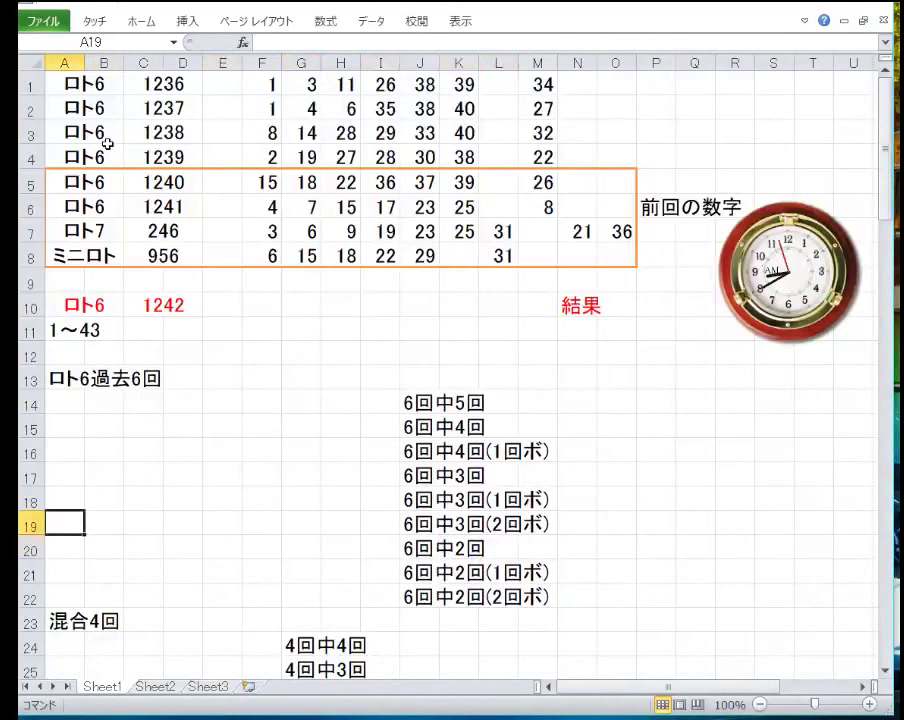
pyautogui.press('Down')
pyautogui.press('Down')
pyautogui.write('1')
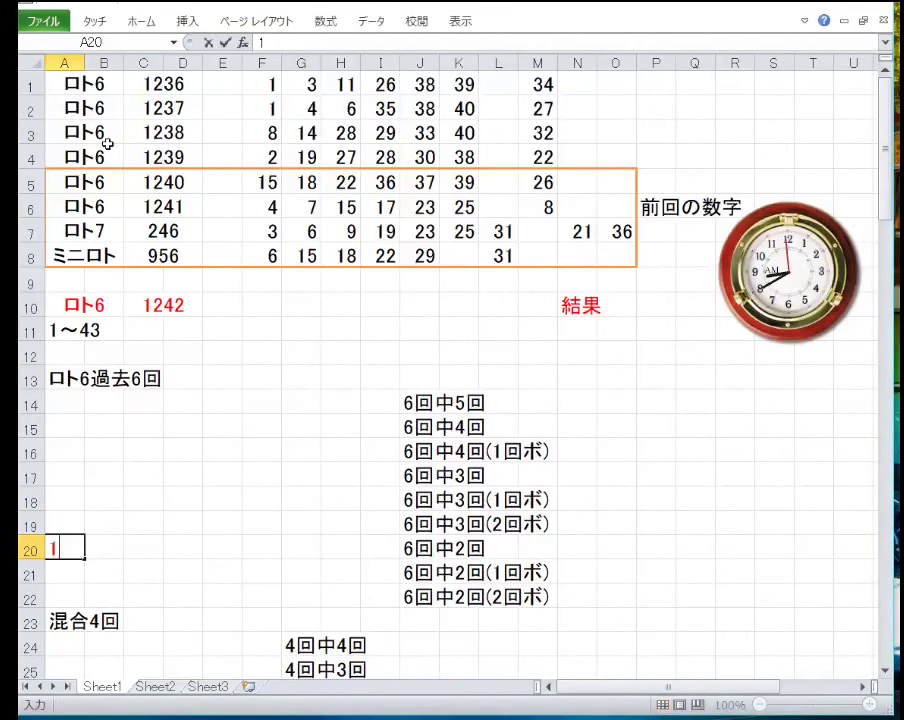
pyautogui.press('Right')
pyautogui.write('38')
pyautogui.press('Right')
pyautogui.write('40')
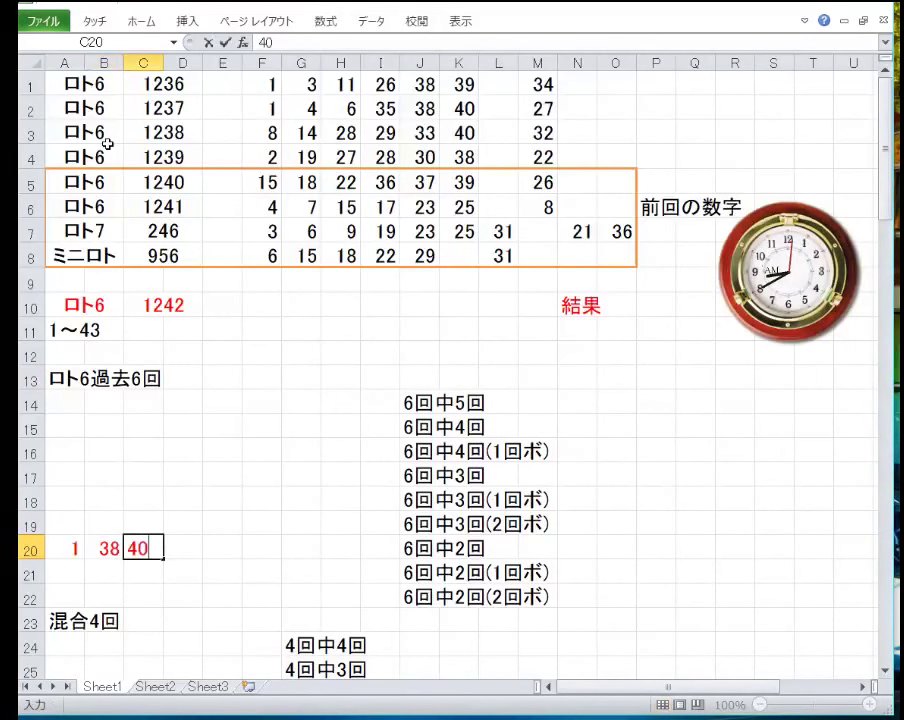
pyautogui.press('Return')
pyautogui.press('Up')
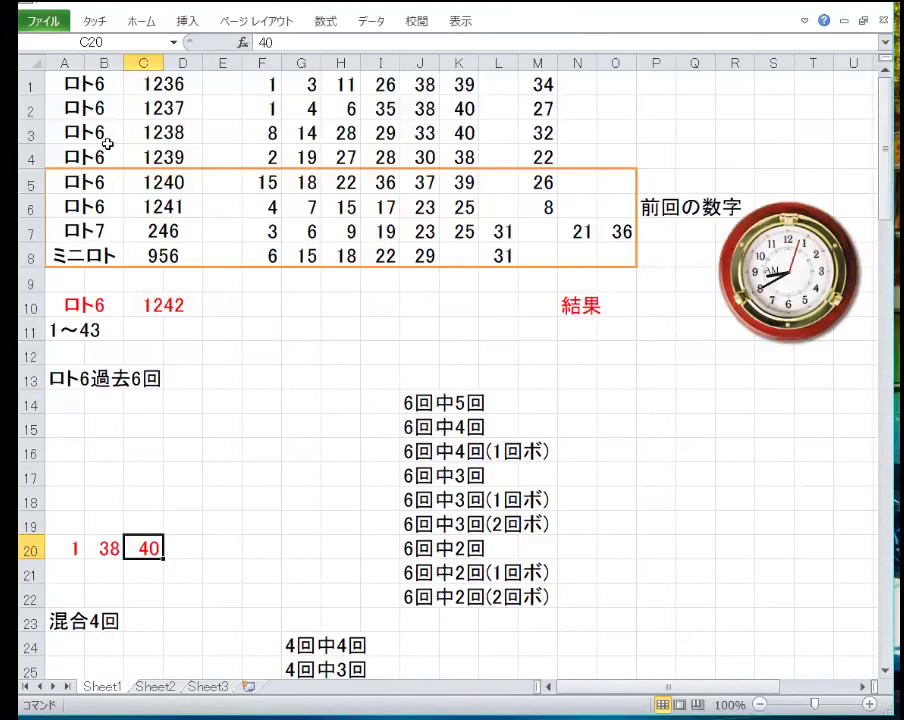
# - Enter 15 in A25, the 4回中3回 row of the 混合4回 section
pyautogui.moveTo(600, 248); pyautogui.dragTo(67, 187)
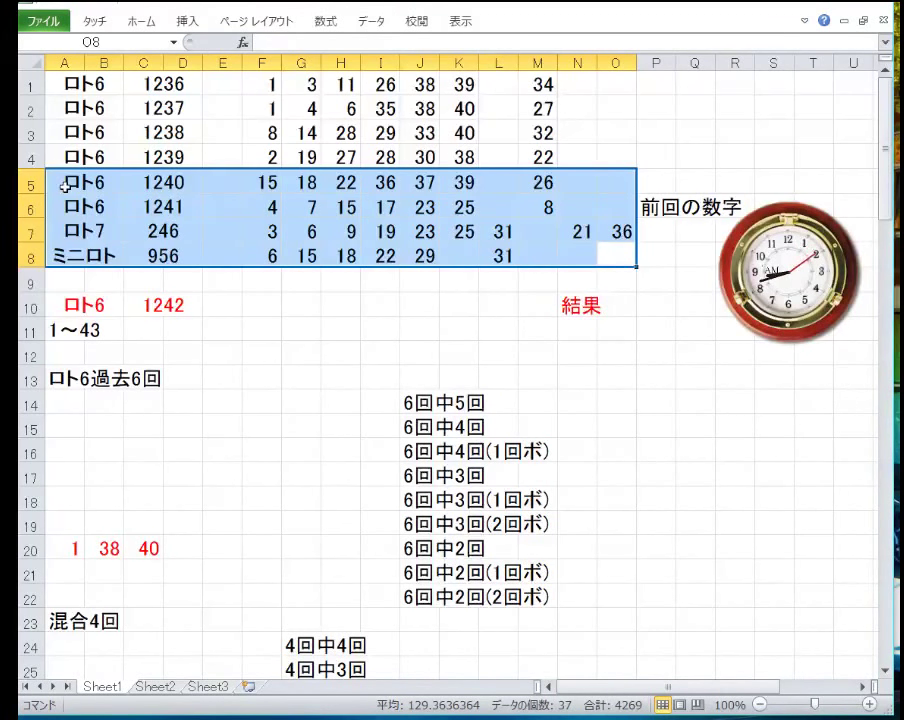
pyautogui.hotkey('ctrl', 'c')
pyautogui.press('Down')
pyautogui.press('Down')
pyautogui.press('Down')
pyautogui.press('Down')
pyautogui.press('Down')
pyautogui.press('Down')
pyautogui.press('Down')
pyautogui.press('Down')
pyautogui.press('Down')
pyautogui.press('Down')
pyautogui.press('Down')
pyautogui.press('Down')
pyautogui.press('Down')
pyautogui.press('Down')
pyautogui.press('Down')
pyautogui.press('Down')
pyautogui.press('Down')
pyautogui.press('Down')
pyautogui.press('Down')
pyautogui.press('Down')
pyautogui.press('Down')
pyautogui.press('Down')
pyautogui.press('Down')
pyautogui.press('Down')
pyautogui.press('Down')
pyautogui.press('Down')
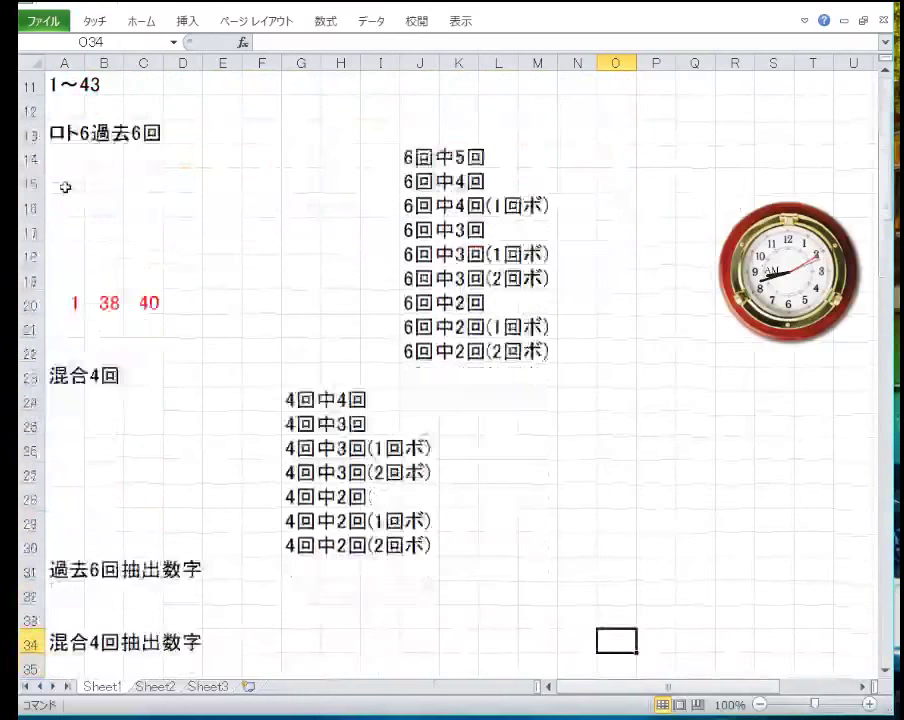
pyautogui.press('Up')
pyautogui.press('Up')
pyautogui.press('Up')
pyautogui.press('Up')
pyautogui.press('Up')
pyautogui.press('Up')
pyautogui.press('Up')
pyautogui.press('Left')
pyautogui.press('Left')
pyautogui.press('Left')
pyautogui.press('Left')
pyautogui.press('Left')
pyautogui.press('Left')
pyautogui.press('Left')
pyautogui.press('Left')
pyautogui.press('Left')
pyautogui.press('Left')
pyautogui.press('Left')
pyautogui.press('Left')
pyautogui.press('Left')
pyautogui.press('Left')
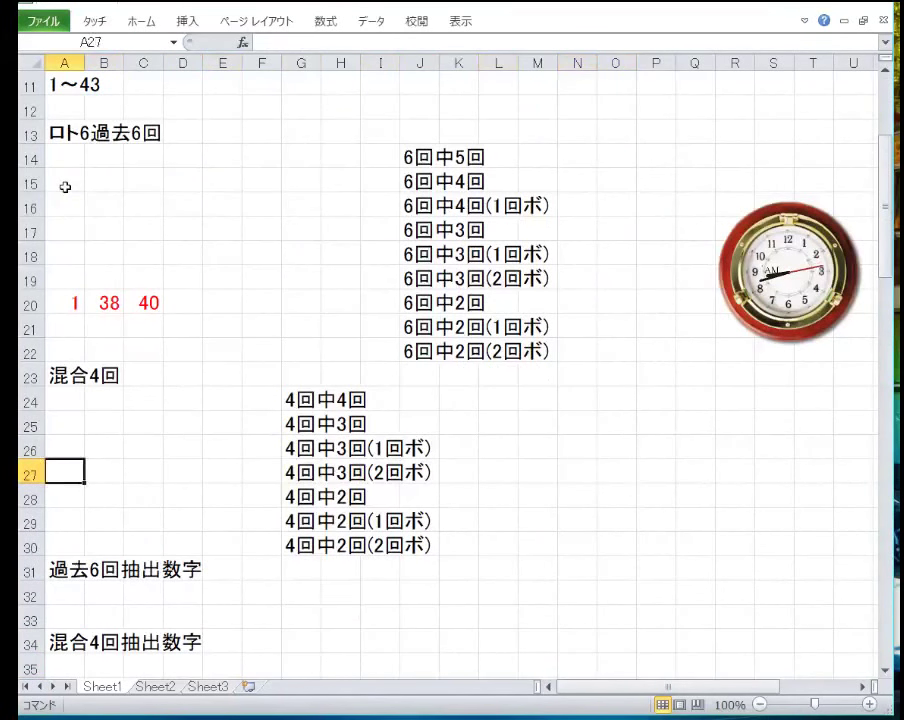
pyautogui.press('Up')
pyautogui.press('Up')
pyautogui.write('15')
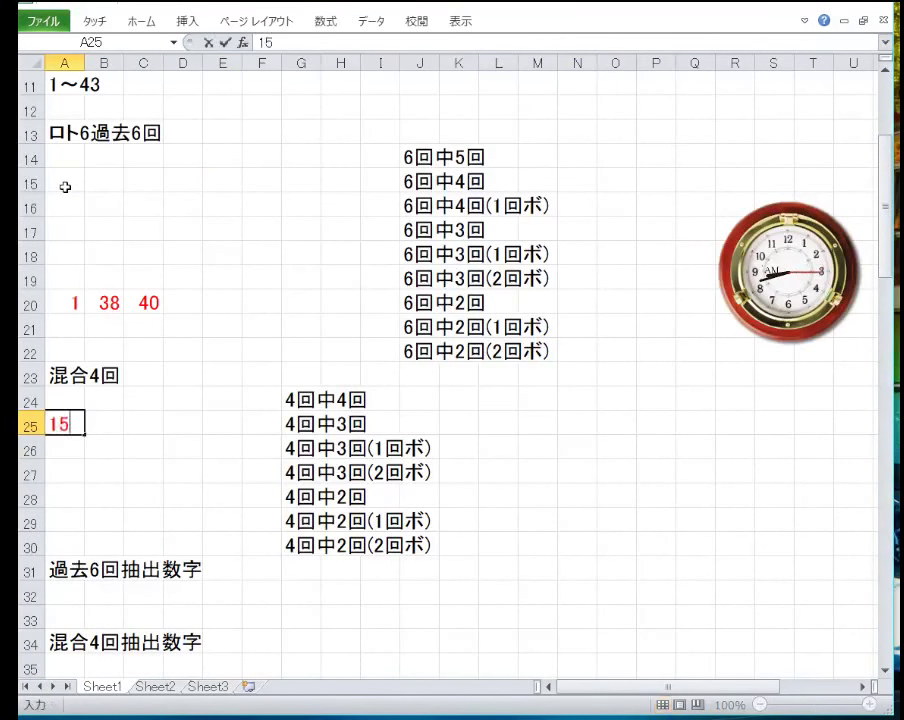
# - Enter 6, 22, 23 and 25 in A28:D28, the 4回中2回 row of the 混合4回 section
pyautogui.press('Down')
pyautogui.press('Down')
pyautogui.press('Down')
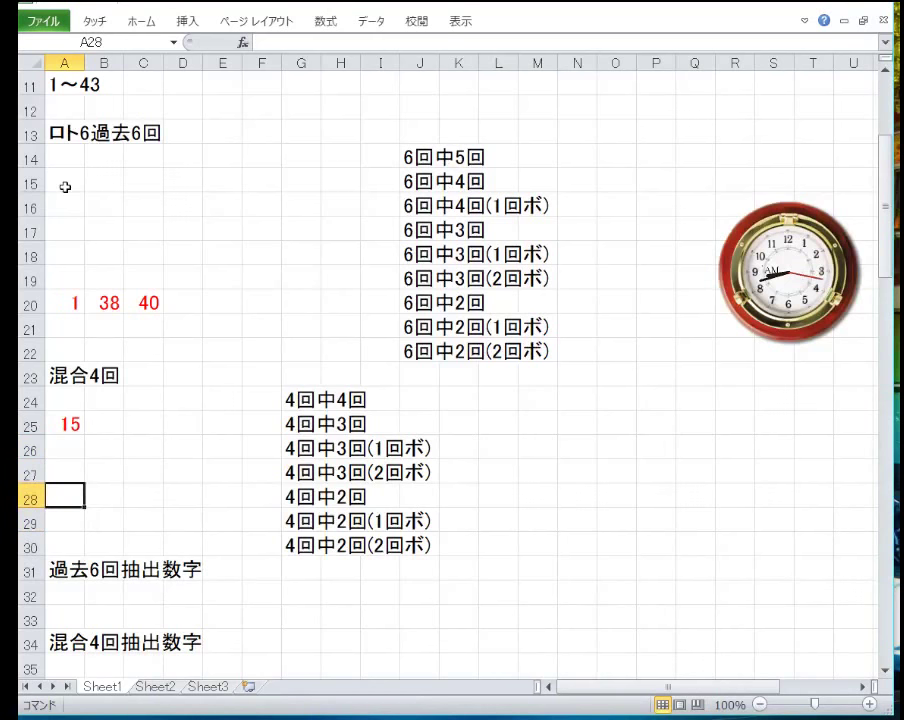
pyautogui.write('6')
pyautogui.press('Tab')
pyautogui.write('22')
pyautogui.press('Tab')
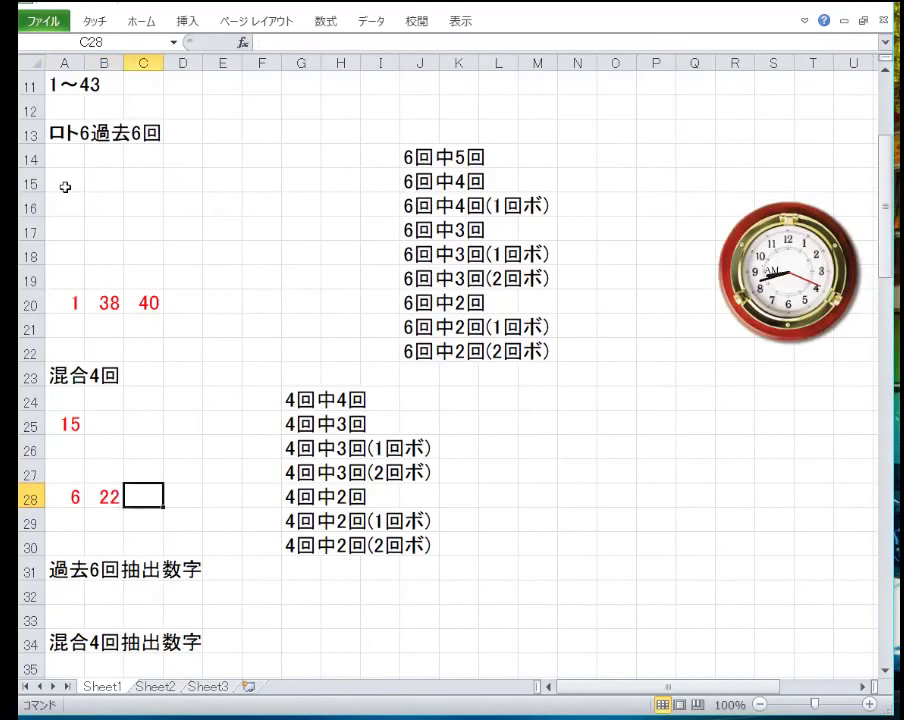
pyautogui.write('23')
pyautogui.press('Tab')
pyautogui.write('25')
pyautogui.press('Down')
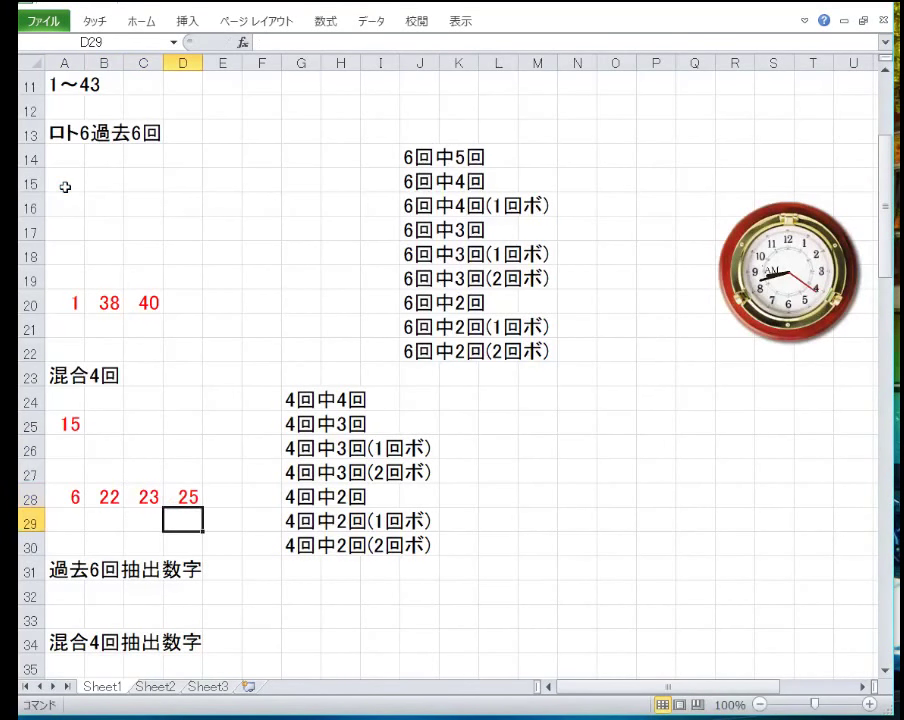
# - Enter 31 in A29, the 4回中2回(1回ボ) row
pyautogui.press('Home')
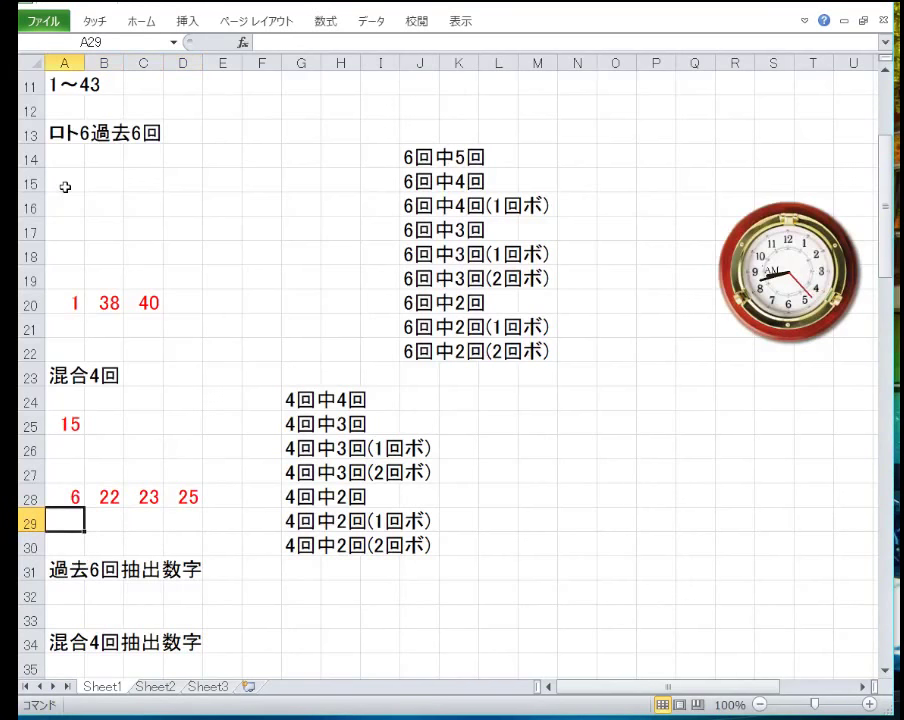
pyautogui.write('31')
pyautogui.press('Down')
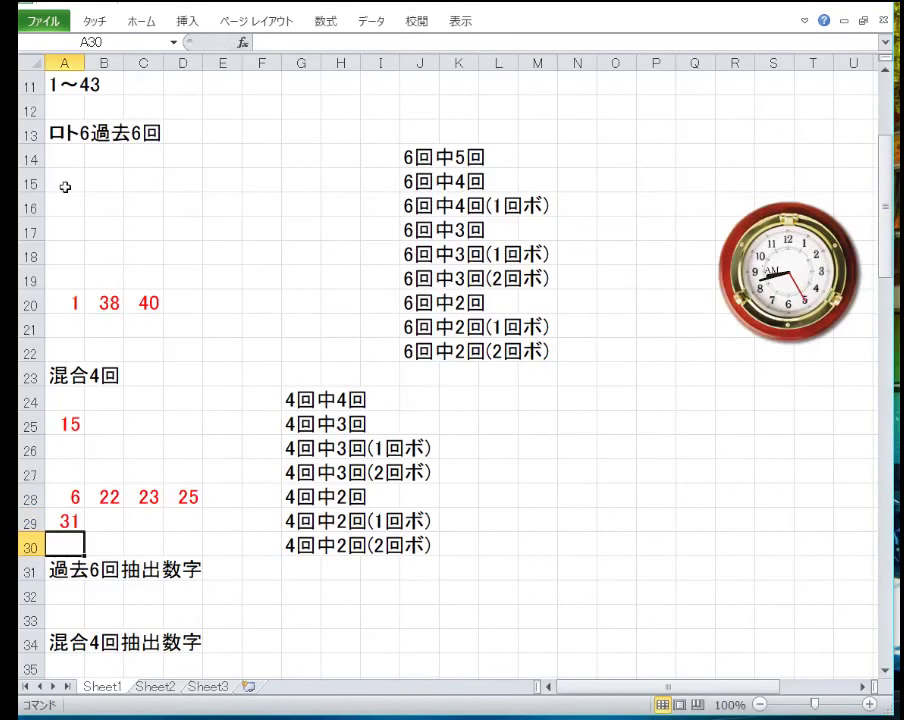
# - Fill A32:F32 under 過去6回抽出数字 with the extracted numbers 1, 2, 3, 4, 6 and 7
pyautogui.press('Down')
pyautogui.press('Down')
pyautogui.press('Down')
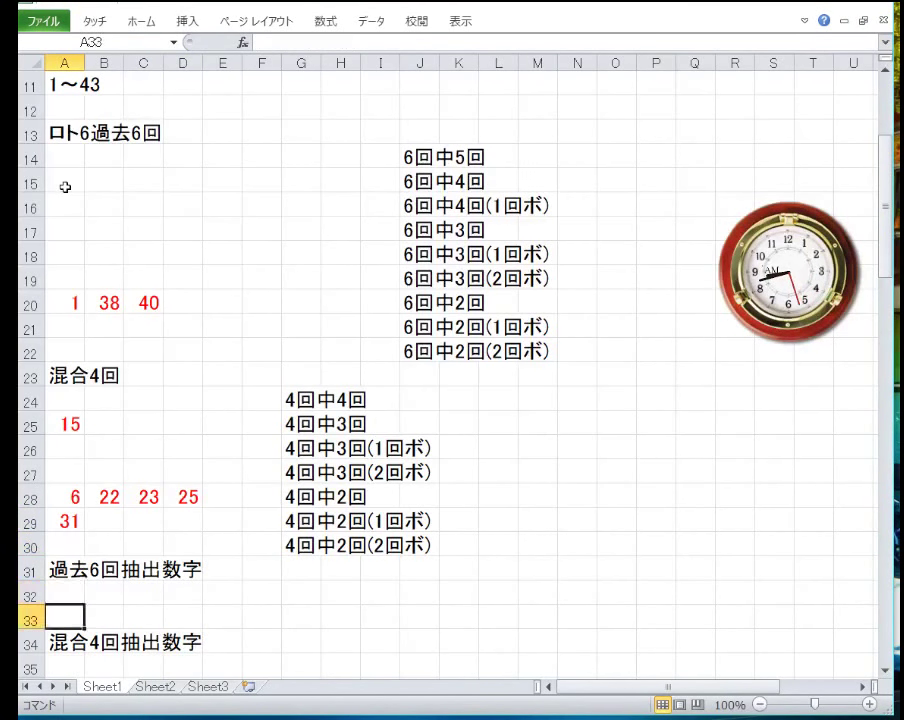
pyautogui.press('Up')
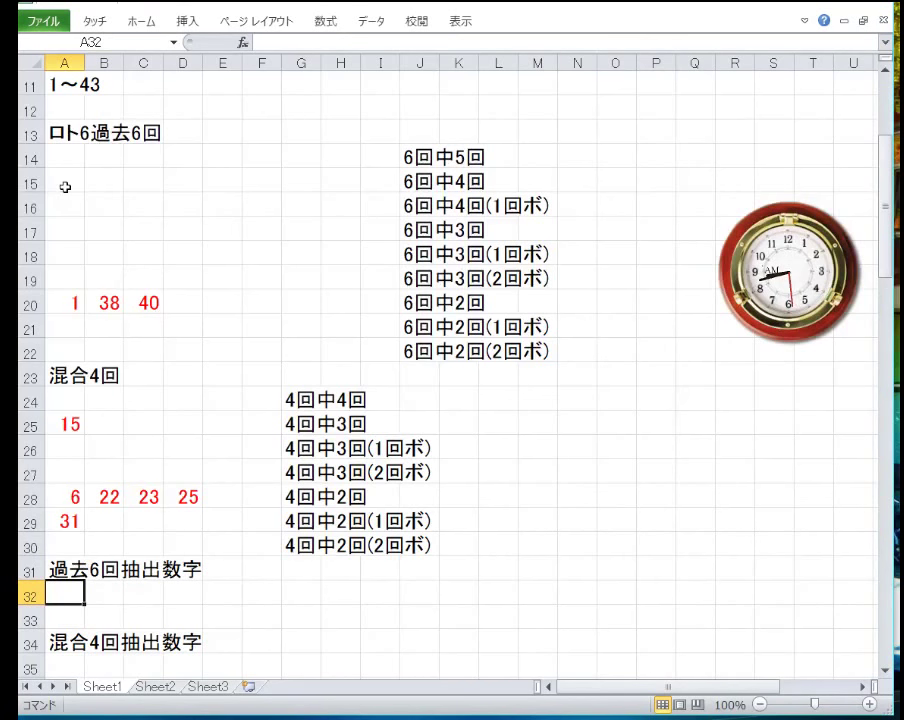
pyautogui.write('1')
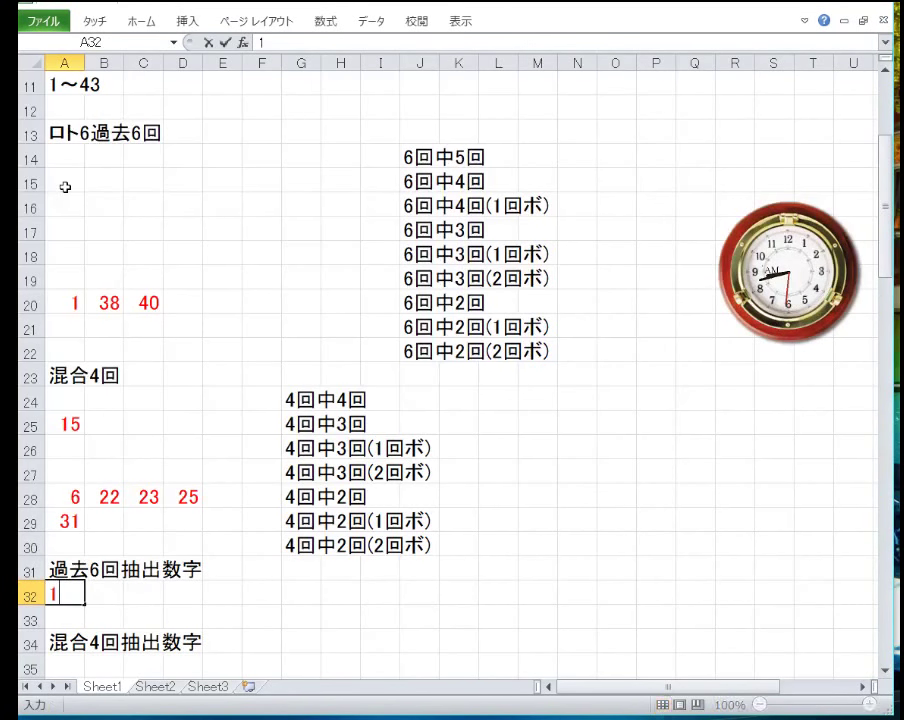
pyautogui.press('Tab')
pyautogui.write('2')
pyautogui.press('Tab')
pyautogui.write('3')
pyautogui.press('Tab')
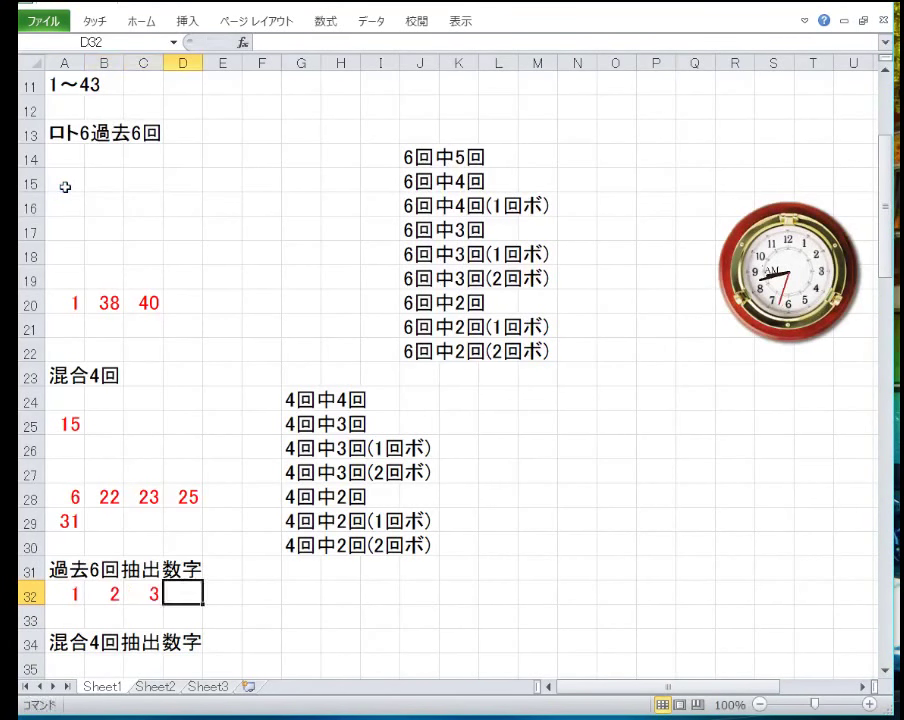
pyautogui.write('4')
pyautogui.press('Tab')
pyautogui.write('6')
pyautogui.press('Tab')
pyautogui.write('7')
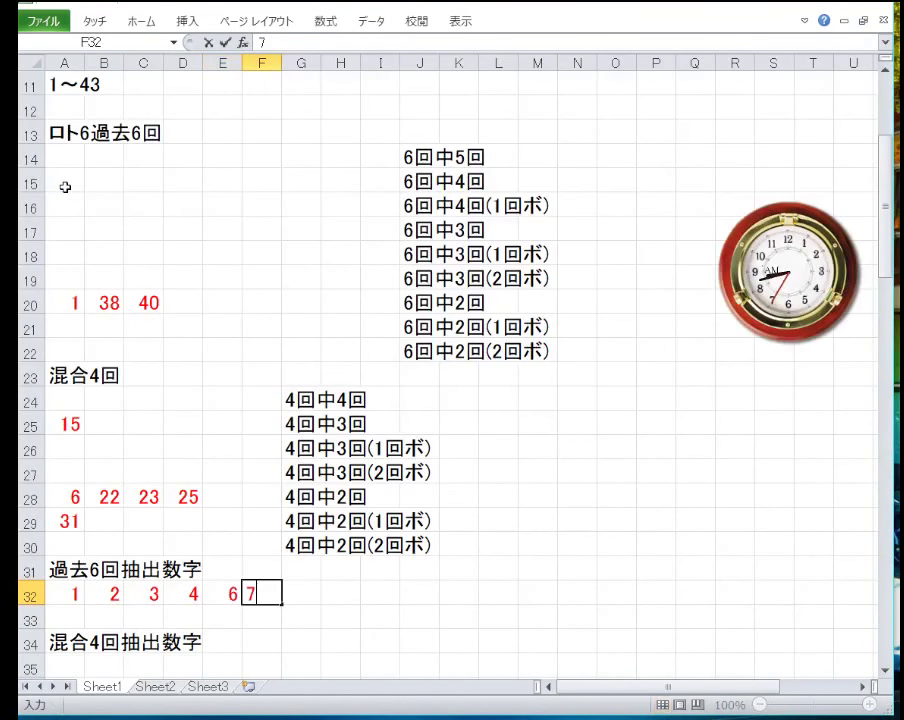
# - Continue row 32 of 過去6回抽出数字 with 8, 11, 14 and 15 in G32:J32
pyautogui.press('Tab')
pyautogui.write('8')
pyautogui.press('Tab')
pyautogui.write('11')
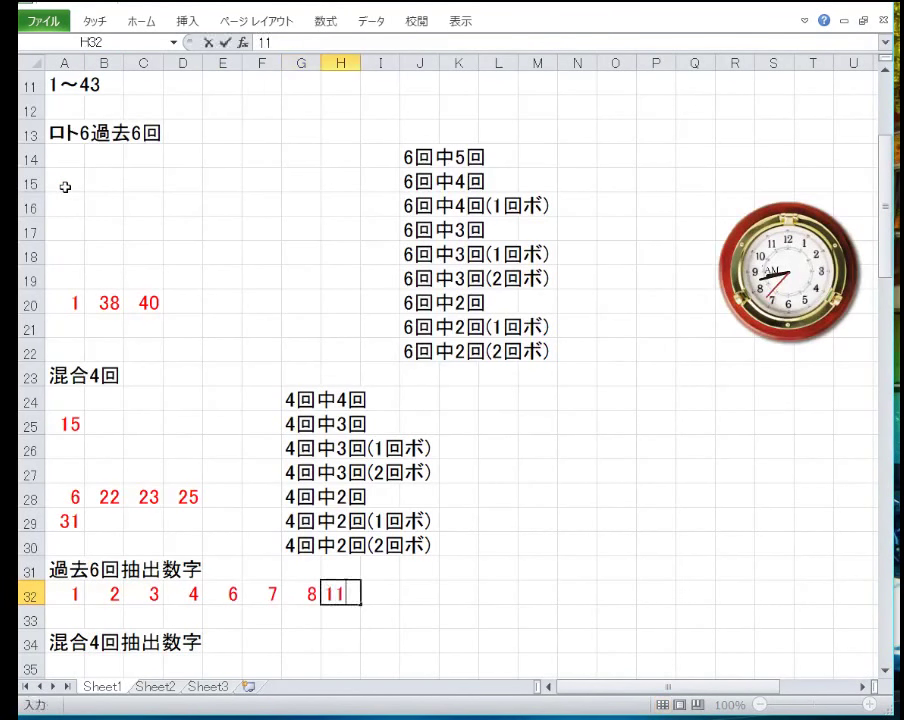
pyautogui.press('Tab')
pyautogui.write('14')
pyautogui.press('Tab')
pyautogui.write('115')
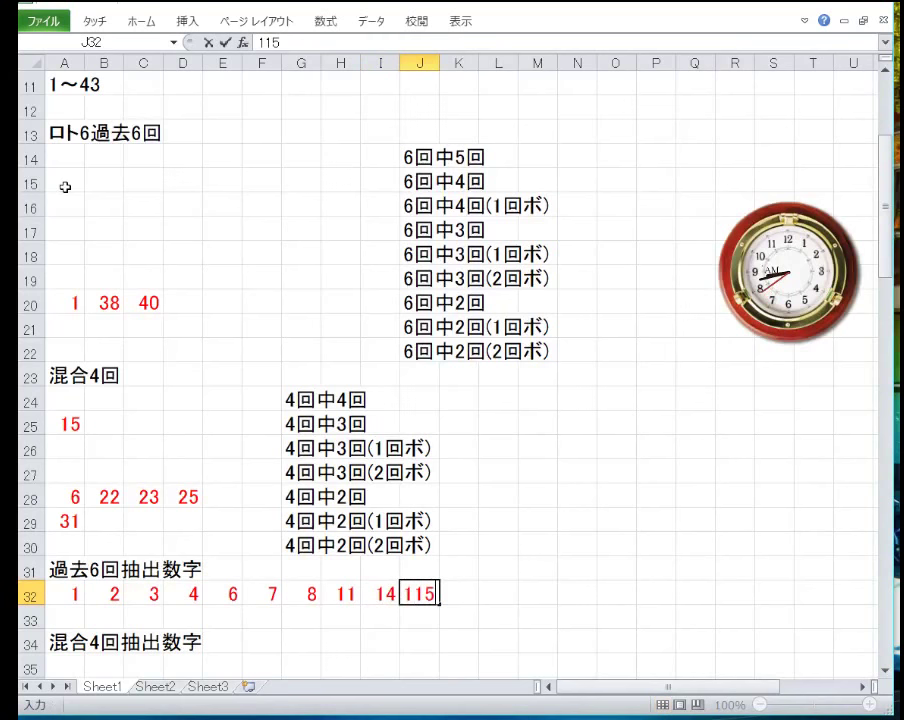
pyautogui.press('BackSpace')
pyautogui.press('BackSpace')
pyautogui.write('5')
# - Complete row 32 of 過去6回抽出数字 with 17, 18 and 19 in K32:M32
pyautogui.press('Tab')
pyautogui.write('17')
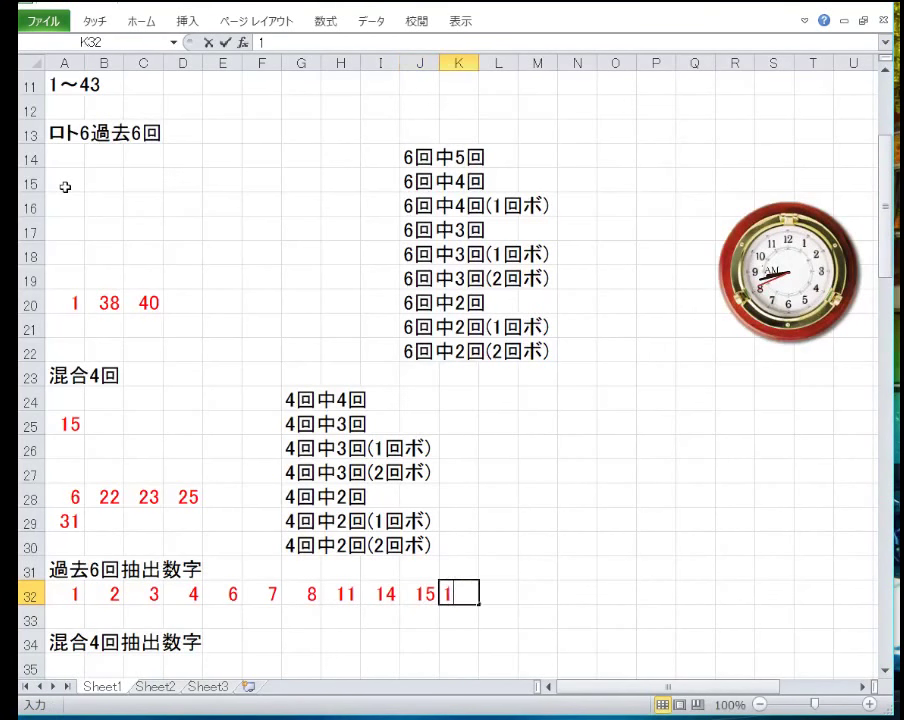
pyautogui.press('Tab')
pyautogui.press('Tab')
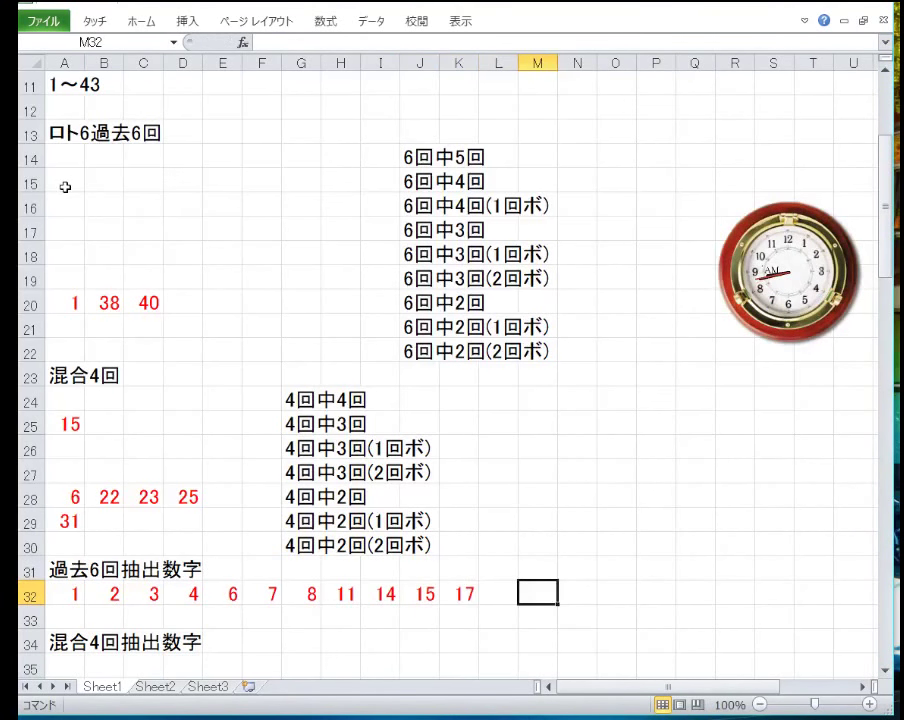
pyautogui.press('Left')
pyautogui.write('18')
pyautogui.press('Tab')
pyautogui.write('19')
pyautogui.press('Return')
# - Start the second row of 過去6回抽出数字 with 22, 23, 25 and 26 in A33:D33
pyautogui.press('Home')
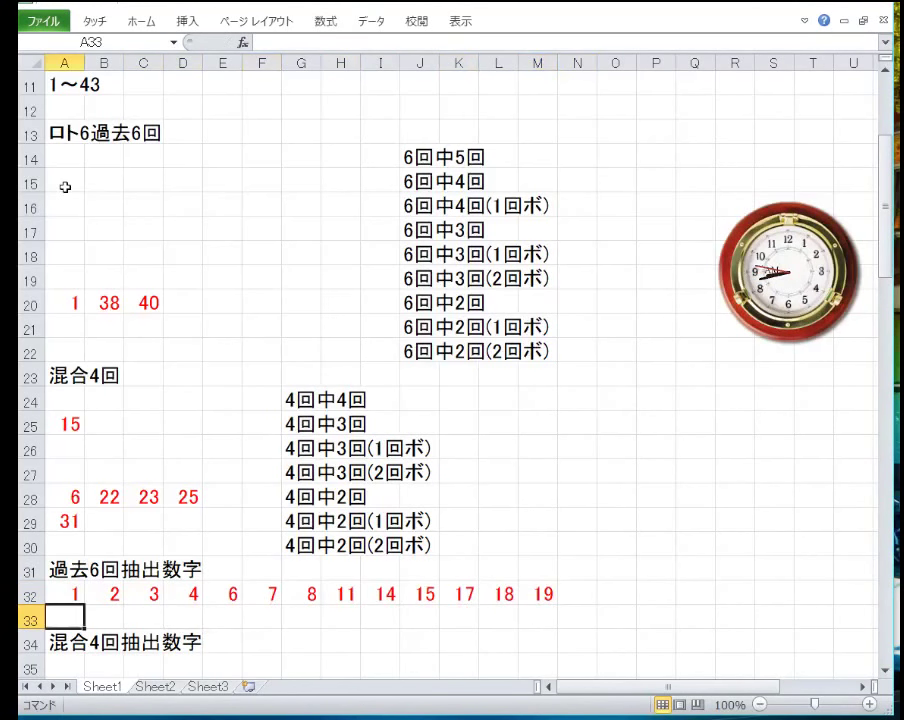
pyautogui.write('22')
pyautogui.press('Tab')
pyautogui.write('23')
pyautogui.press('Tab')
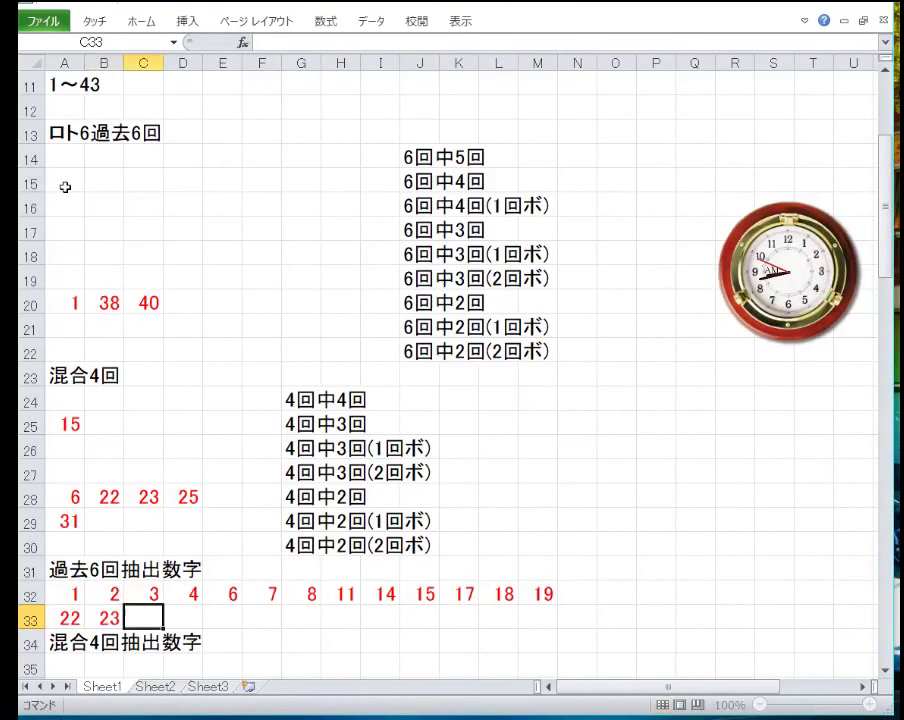
pyautogui.write('26')
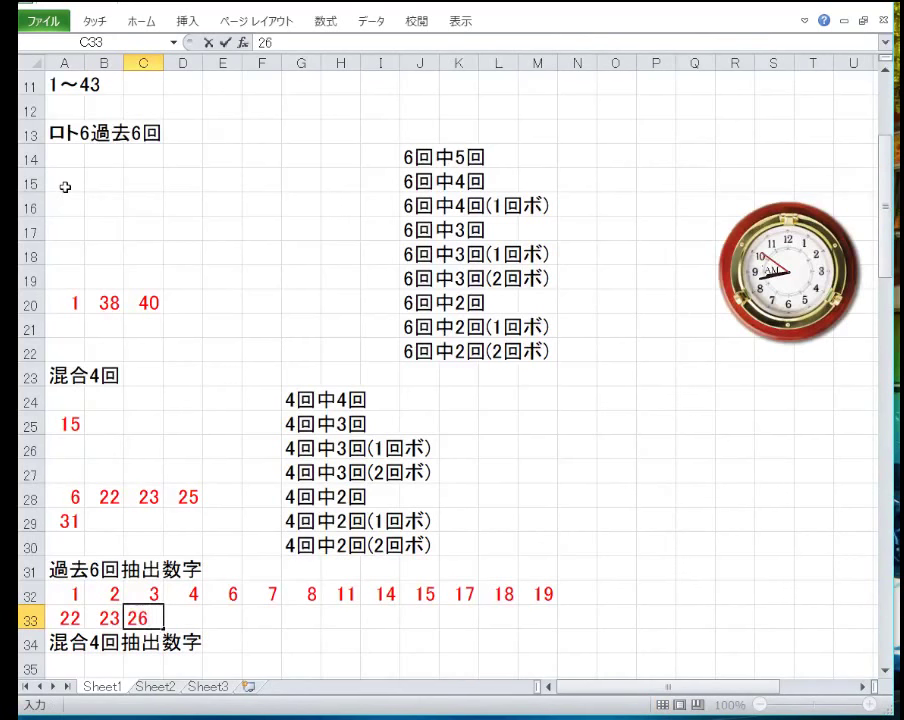
pyautogui.press('BackSpace')
pyautogui.write('5')
pyautogui.press('Tab')
pyautogui.write('26')
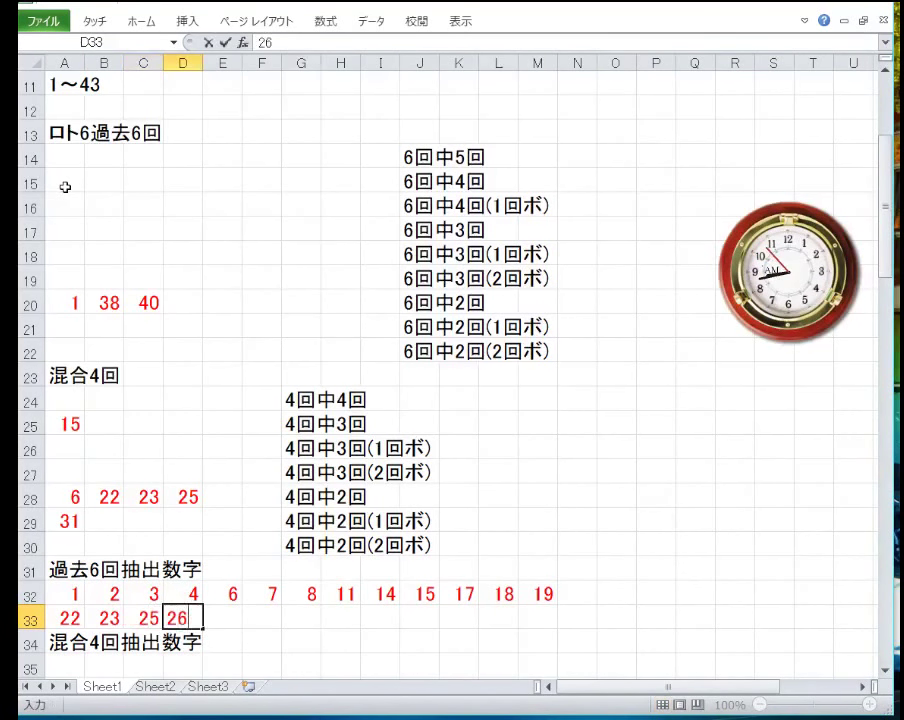
# - Continue row 33 of 過去6回抽出数字 with 27, 28, 30 and 32 in E33:H33
pyautogui.press('Tab')
pyautogui.write('27')
pyautogui.press('Tab')
pyautogui.write('28')
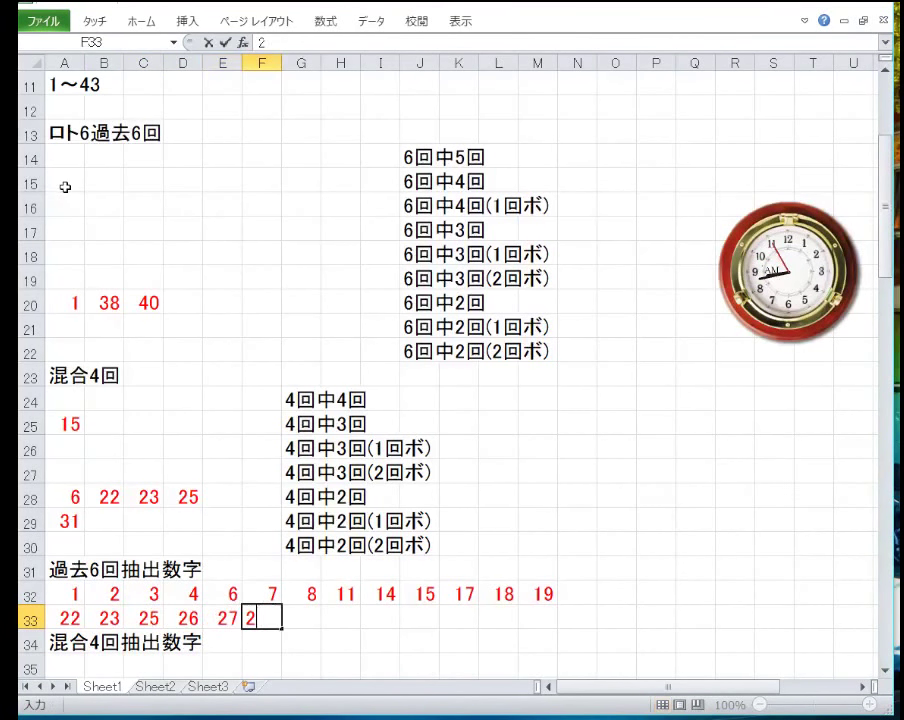
pyautogui.press('Tab')
pyautogui.write('30')
pyautogui.press('Tab')
pyautogui.write('3')
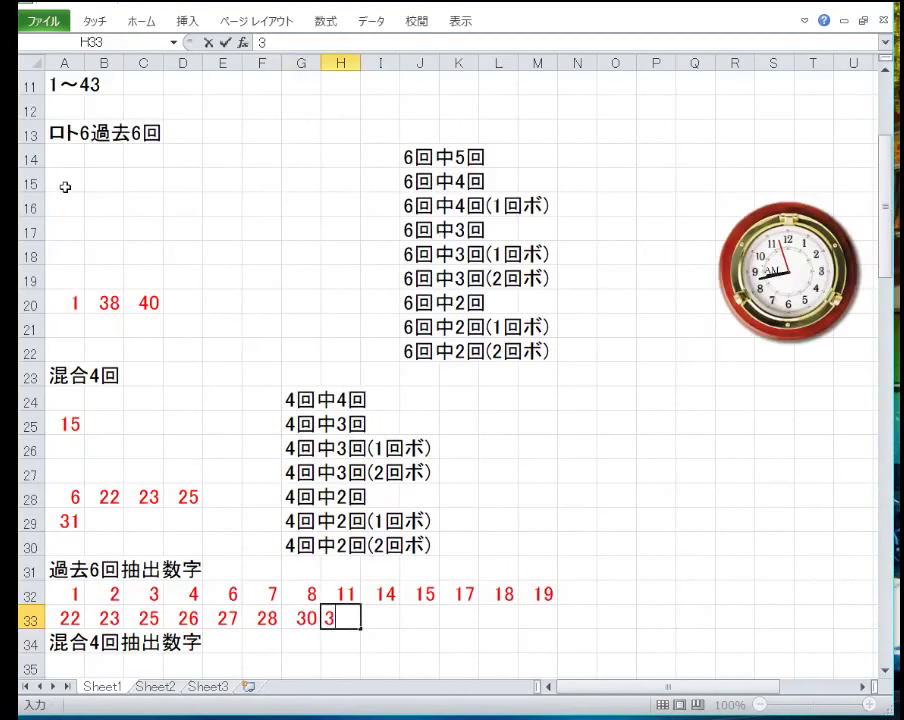
pyautogui.write('2')
# - Continue row 33 of 過去6回抽出数字 with 33, 34, 36 and 37 in I33:L33
pyautogui.press('Tab')
pyautogui.write('3')
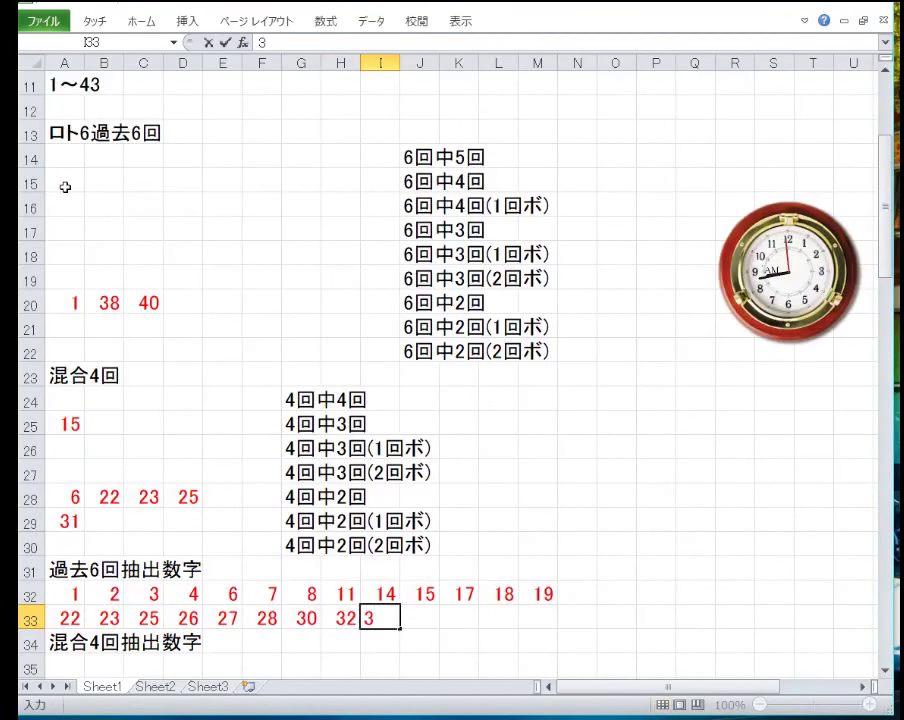
pyautogui.write('3')
pyautogui.press('Tab')
pyautogui.write('34')
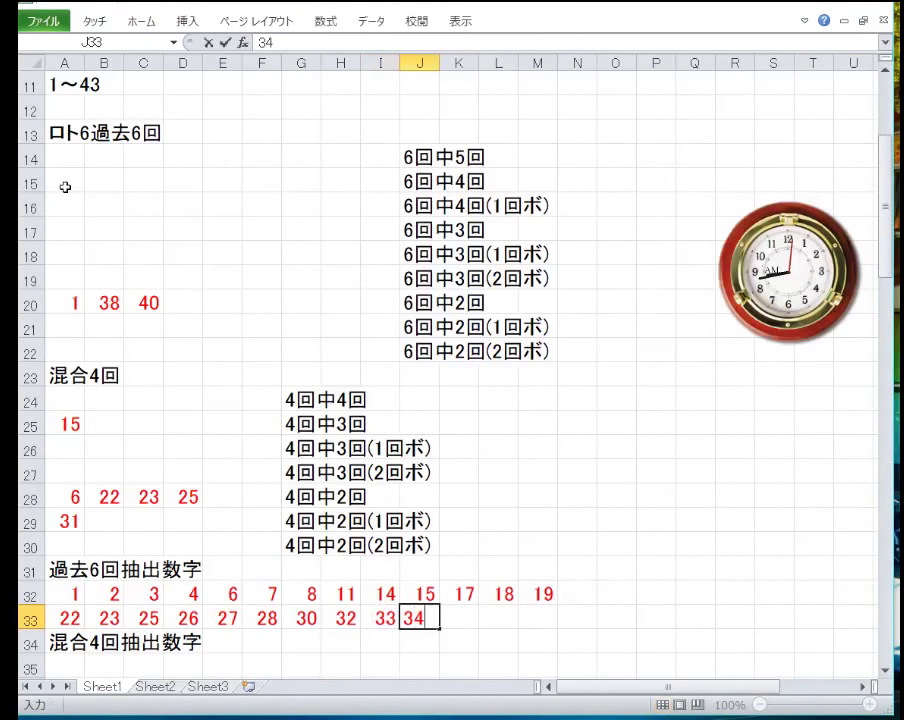
pyautogui.press('Tab')
pyautogui.write('36')
pyautogui.press('Tab')
pyautogui.write('37')
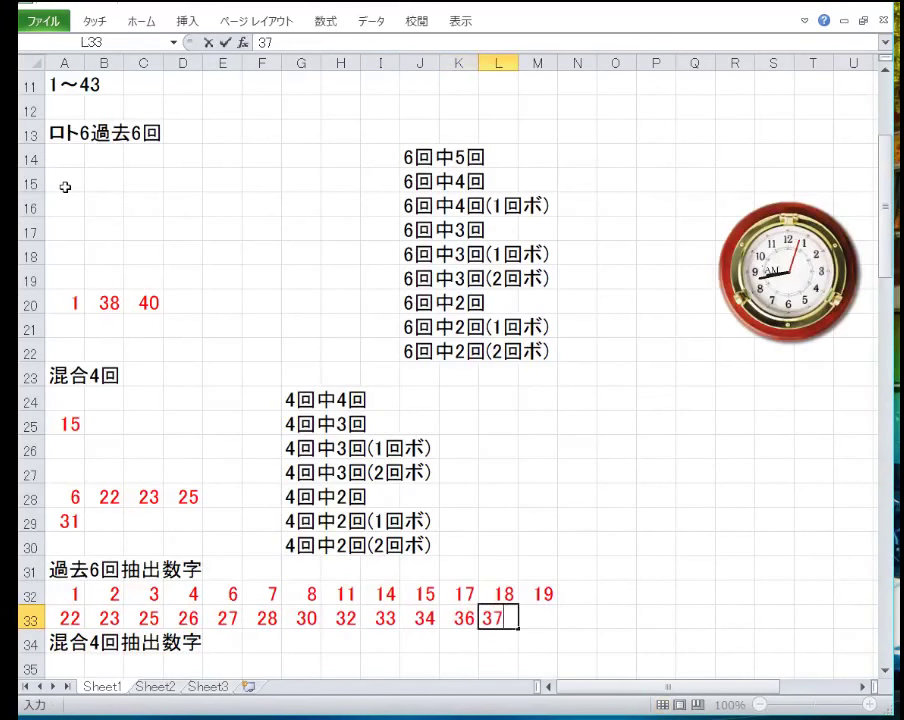
# - Complete row 33 of 過去6回抽出数字 with 38, 39 and 40 in M33:O33
pyautogui.press('Tab')
pyautogui.write('38')
pyautogui.press('Tab')
pyautogui.write('390')
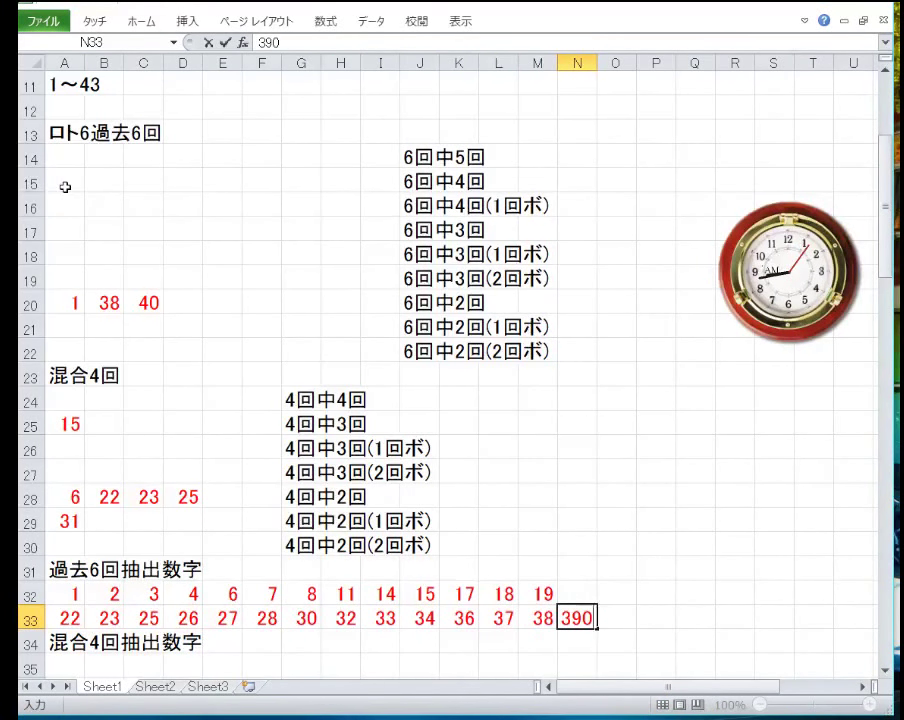
pyautogui.press('BackSpace')
pyautogui.press('Tab')
pyautogui.write('40')
pyautogui.press('Return')
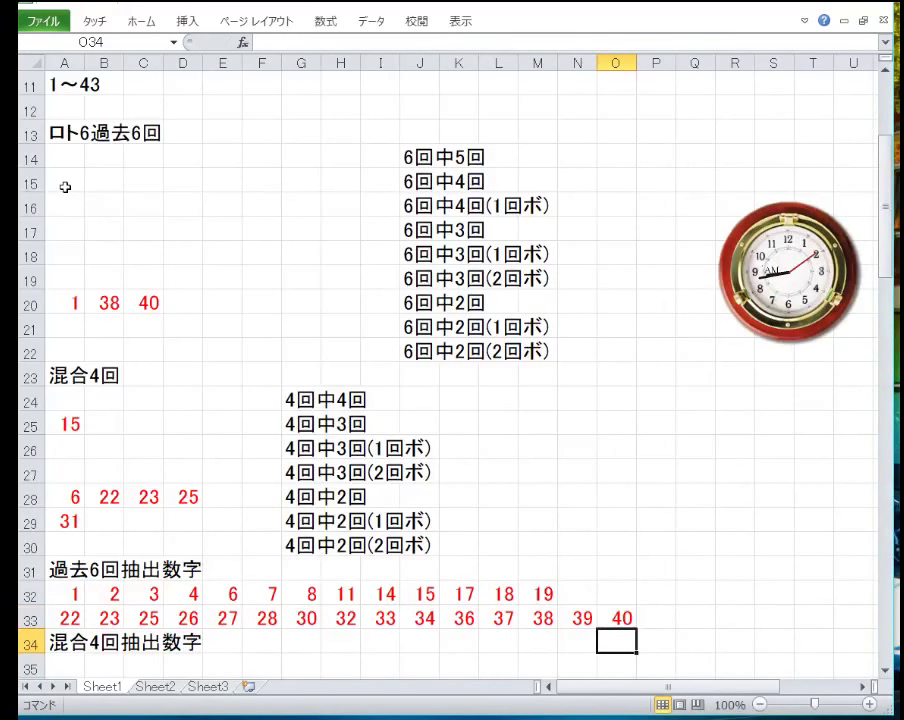
# - Start the 混合4回抽出数字 list with 3, 4 and 6 in A35:C35
pyautogui.press('Left')
pyautogui.press('Home')
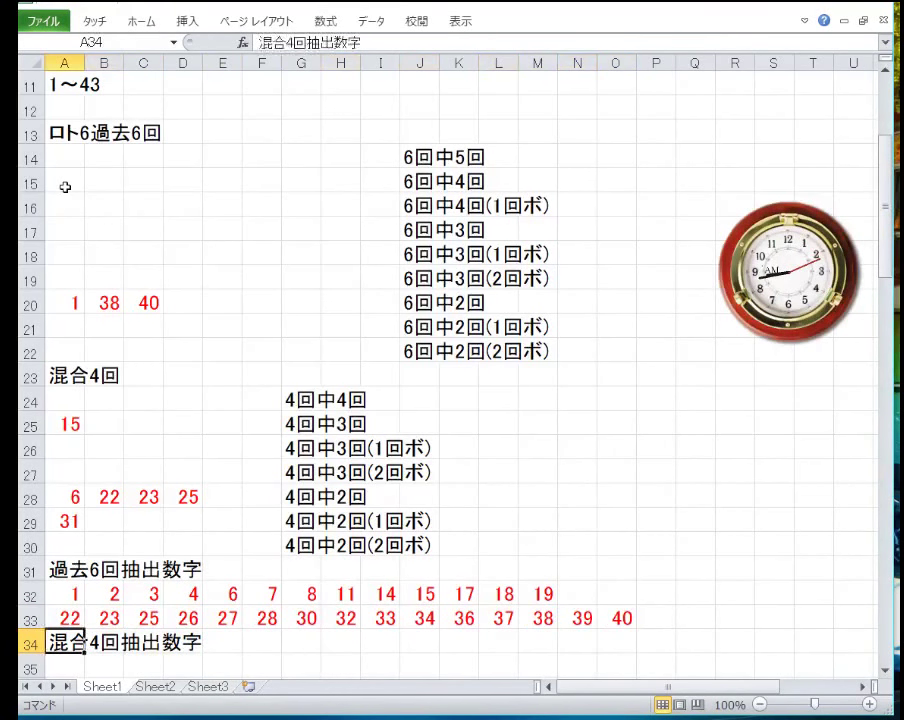
pyautogui.press('Down')
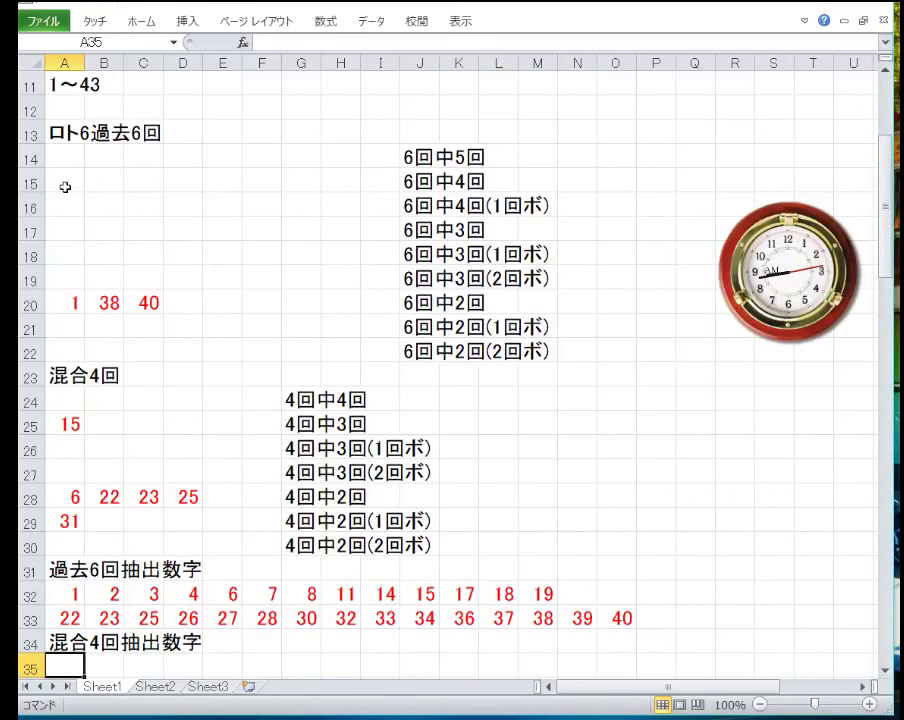
pyautogui.write('2')
pyautogui.press('BackSpace')
pyautogui.write('3')
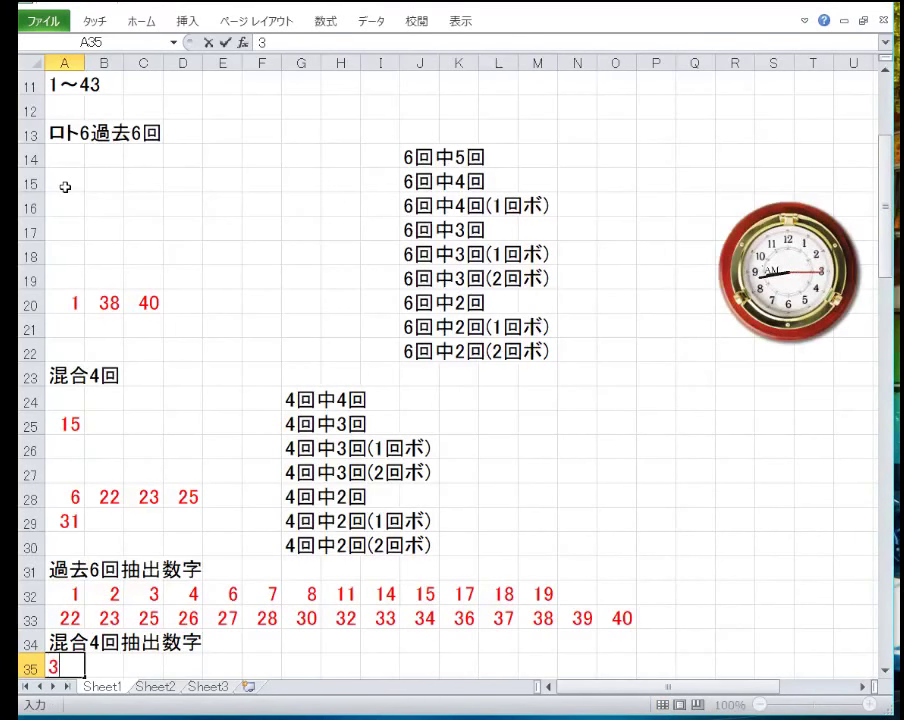
pyautogui.press('Tab')
pyautogui.write('4')
pyautogui.press('Tab')
pyautogui.write('6')
pyautogui.press('Tab')
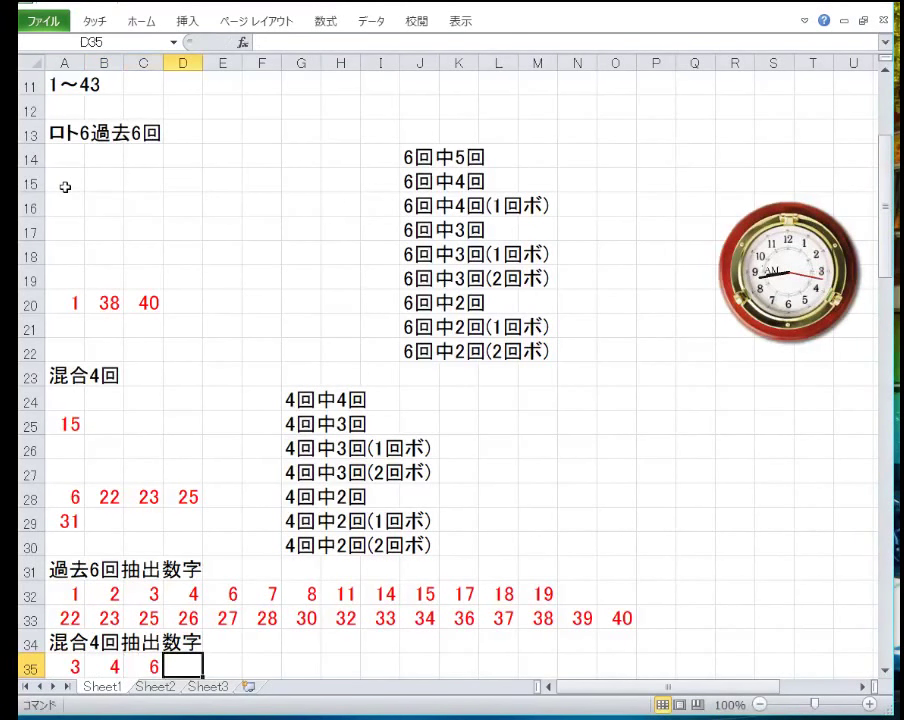
# - Continue row 35 of 混合4回抽出数字 with 7, 8, 9 and 15 in D35:G35
pyautogui.write('9')
pyautogui.press('Tab')
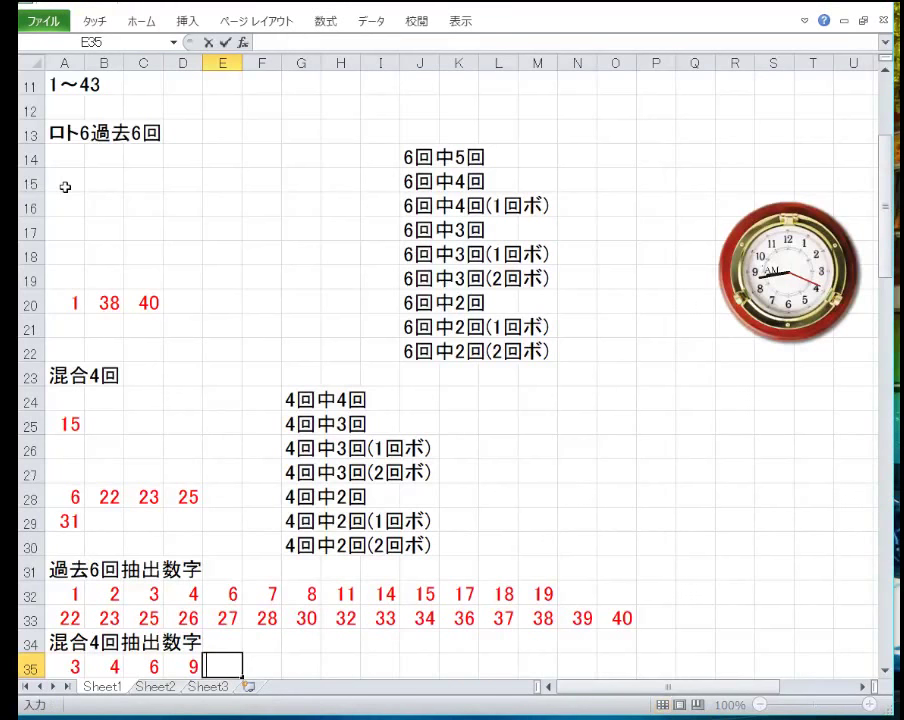
pyautogui.hotkey('shift', 'Tab')
pyautogui.write('7')
pyautogui.press('Tab')
pyautogui.write('8')
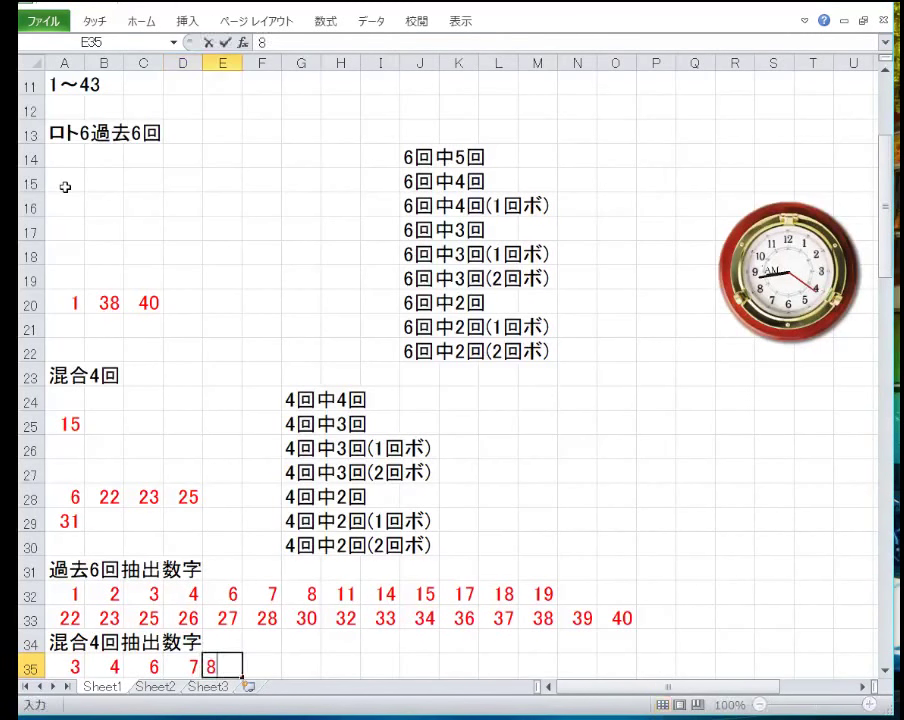
pyautogui.press('Tab')
pyautogui.write('9')
pyautogui.press('Tab')
pyautogui.write('15')
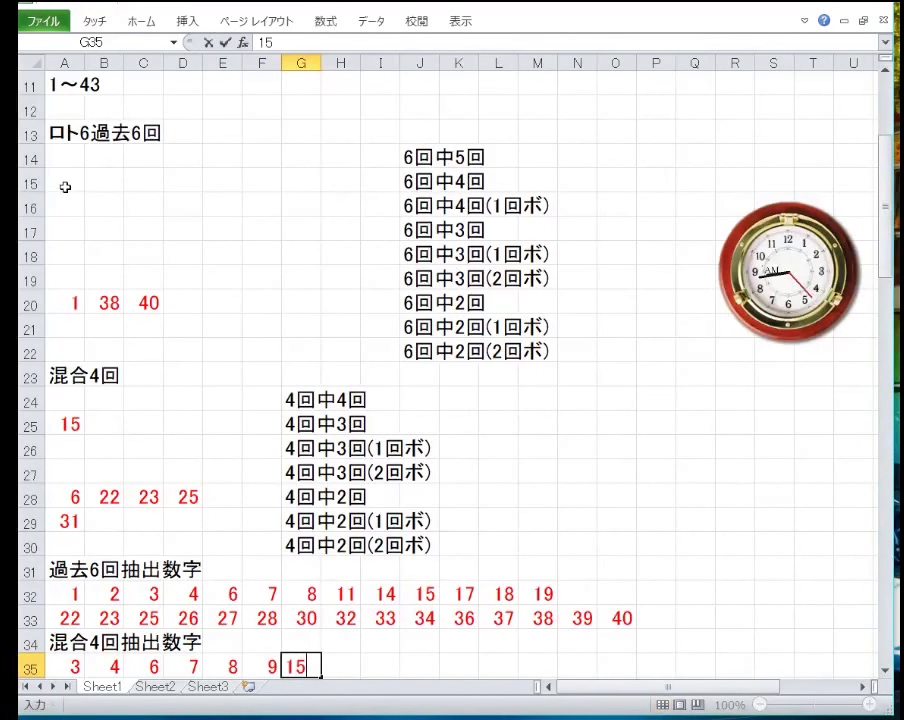
# - Complete row 35 of 混合4回抽出数字 with 17, 18 and 19 in H35:J35
pyautogui.press('Tab')
pyautogui.write('7')
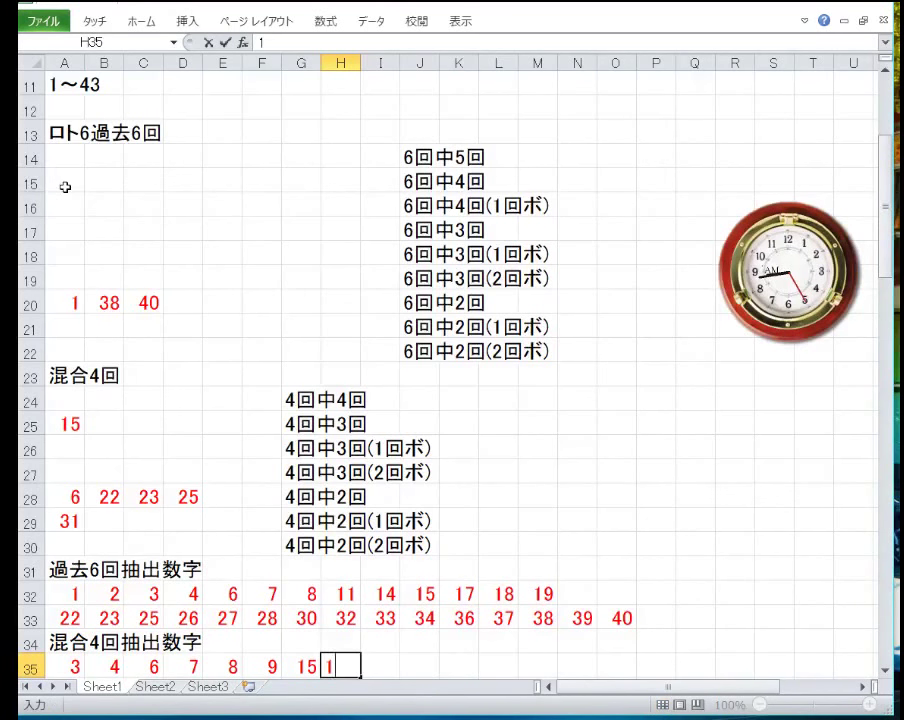
pyautogui.press('Tab')
pyautogui.write('18')
pyautogui.press('Tab')
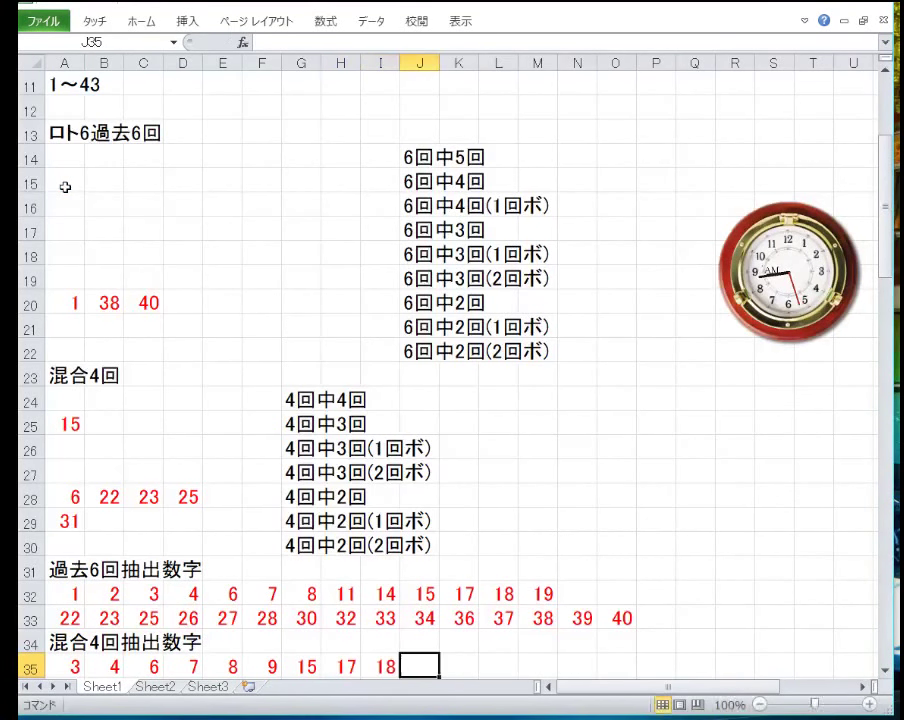
pyautogui.write('19')
pyautogui.press('Return')
# - Start the second row of 混合4回抽出数字 with 22, 23, 25 and 26 in A36:D36
pyautogui.press('Left')
pyautogui.press('Left')
pyautogui.press('Left')
pyautogui.press('Left')
pyautogui.press('Left')
pyautogui.press('Left')
pyautogui.press('Left')
pyautogui.press('Left')
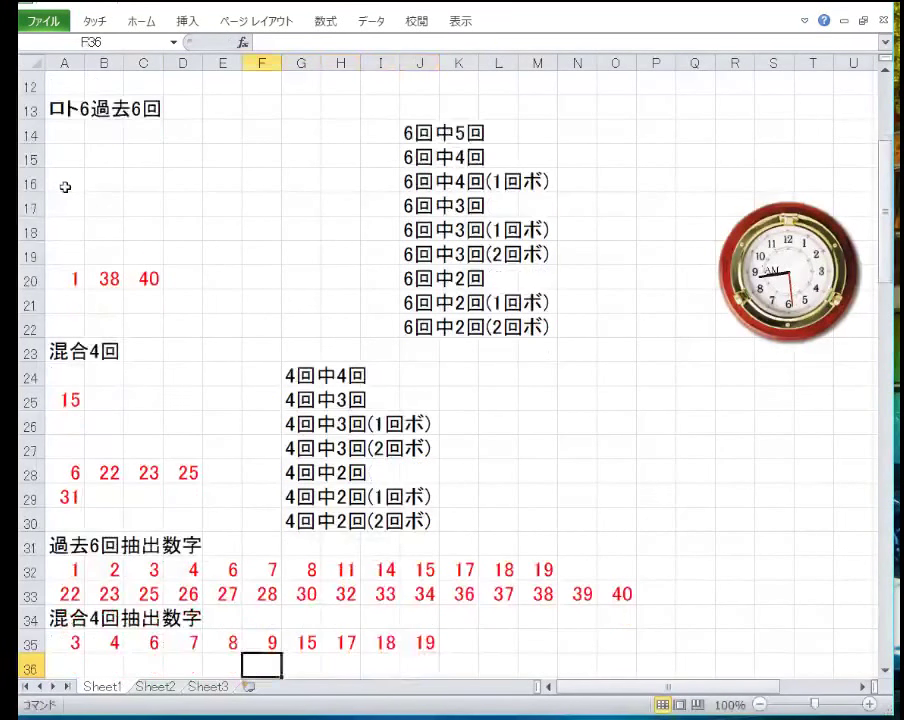
pyautogui.write('22')
pyautogui.press('Tab')
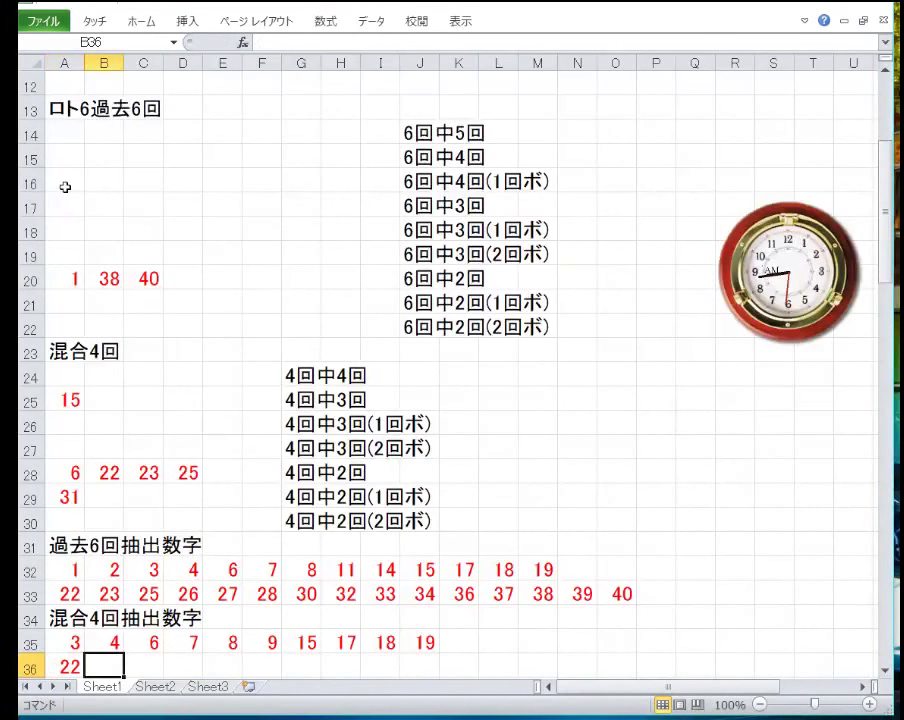
pyautogui.write('23')
pyautogui.press('Tab')
pyautogui.write('25')
pyautogui.press('Tab')
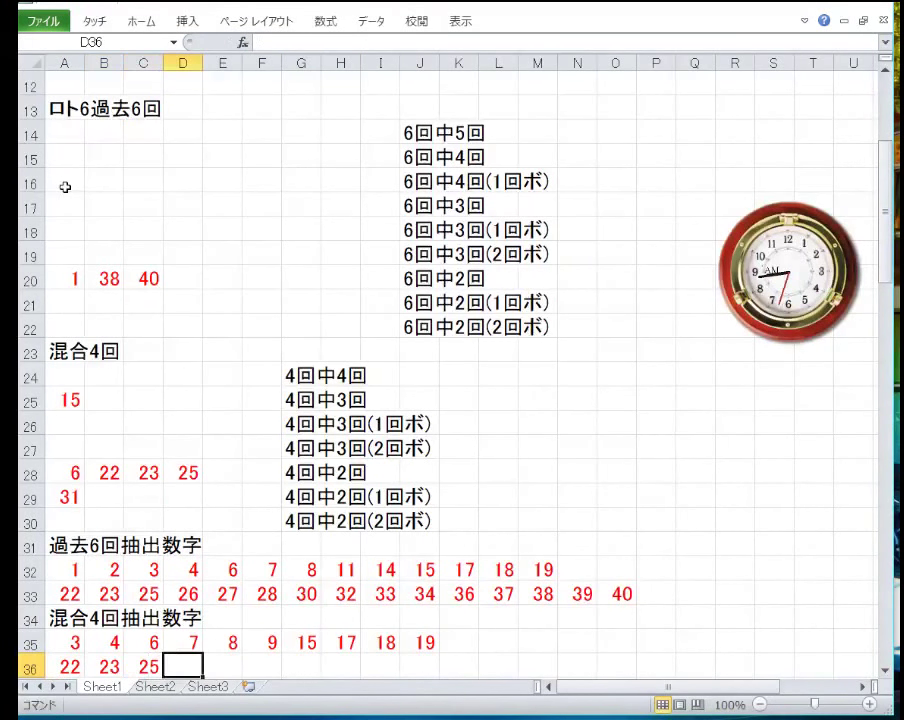
pyautogui.write('26')
# - Complete row 36 of 混合4回抽出数字 with 29, 31, 36, 37 and 39 in E36:I36
pyautogui.press('Tab')
pyautogui.write('3')
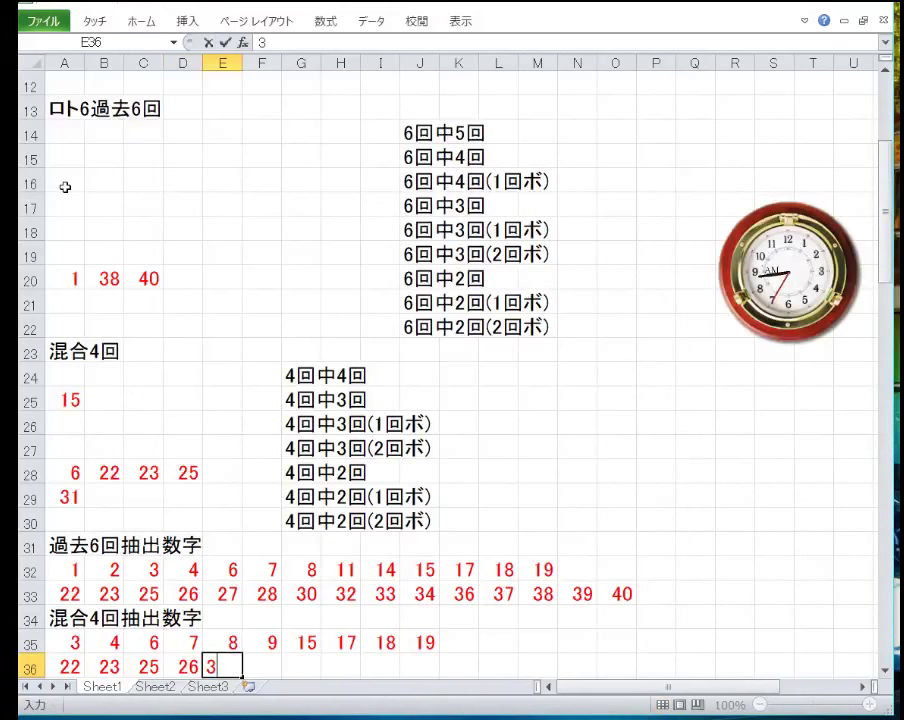
pyautogui.press('Tab')
pyautogui.write('31')
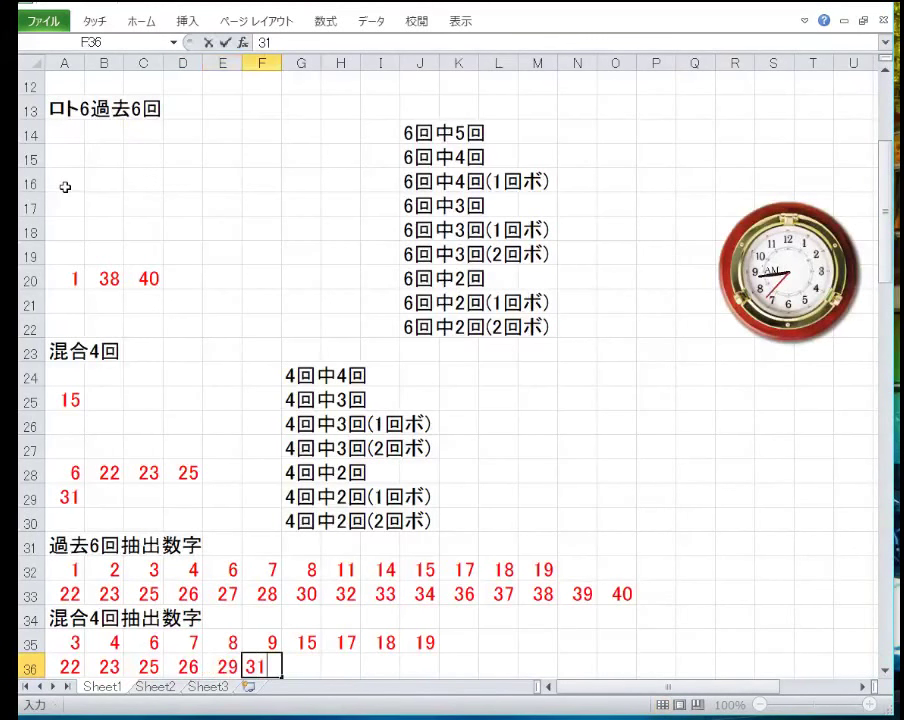
pyautogui.press('Tab')
pyautogui.write('3')
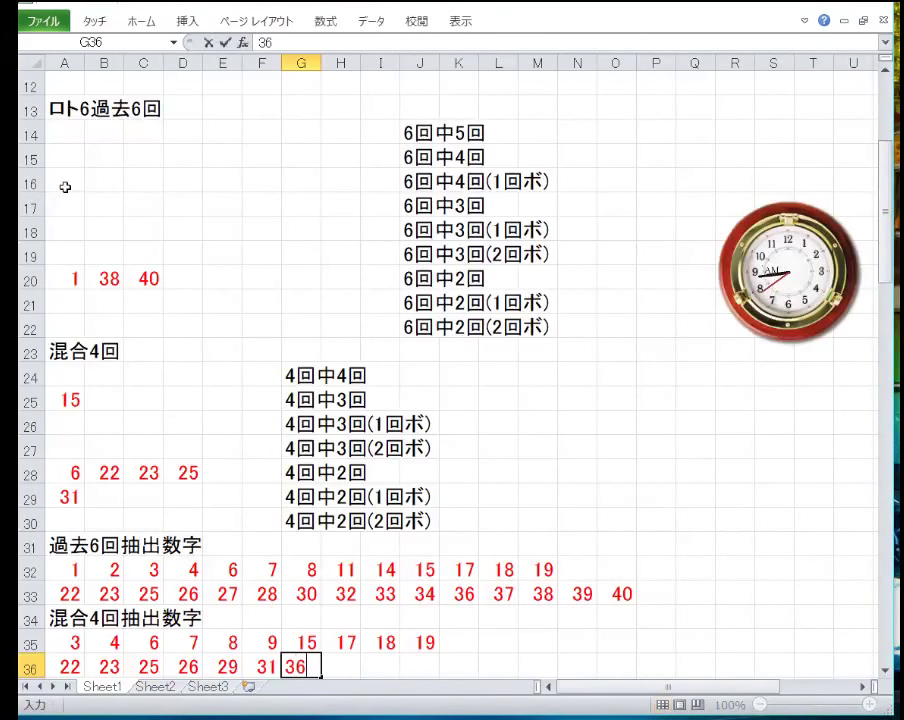
pyautogui.press('Tab')
pyautogui.write('37')
pyautogui.press('Tab')
pyautogui.write('3')
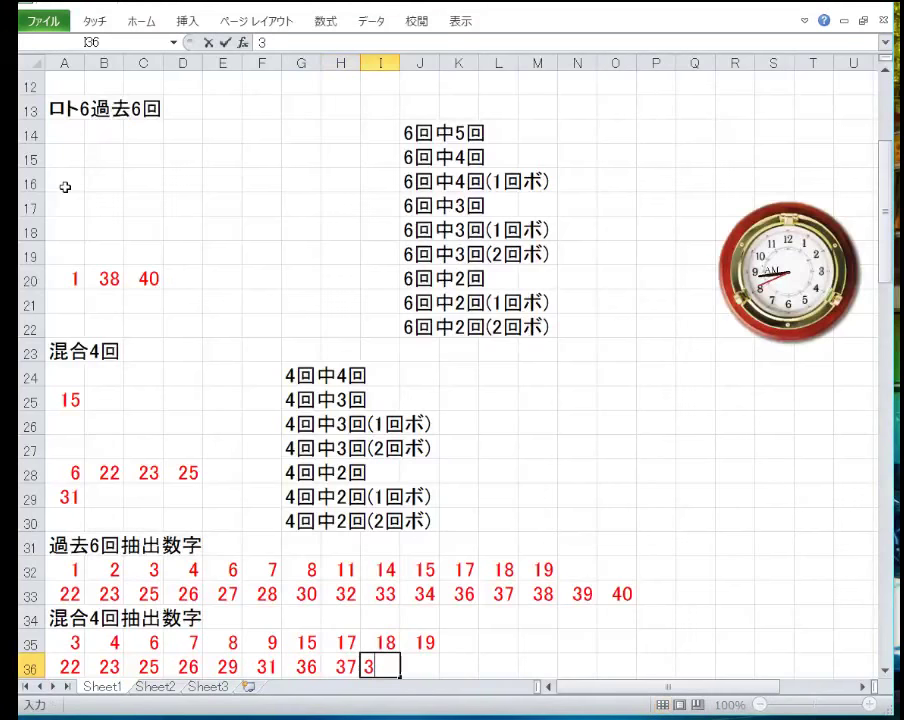
pyautogui.write('9')
pyautogui.press('Down')
# - Start the 全抽出数字 list with 1, 2, 3 and 4 in A38:D38
pyautogui.press('Left')
pyautogui.press('Left')
pyautogui.press('Left')
pyautogui.press('Left')
pyautogui.press('Left')
pyautogui.press('Left')
pyautogui.press('Left')
pyautogui.press('Left')
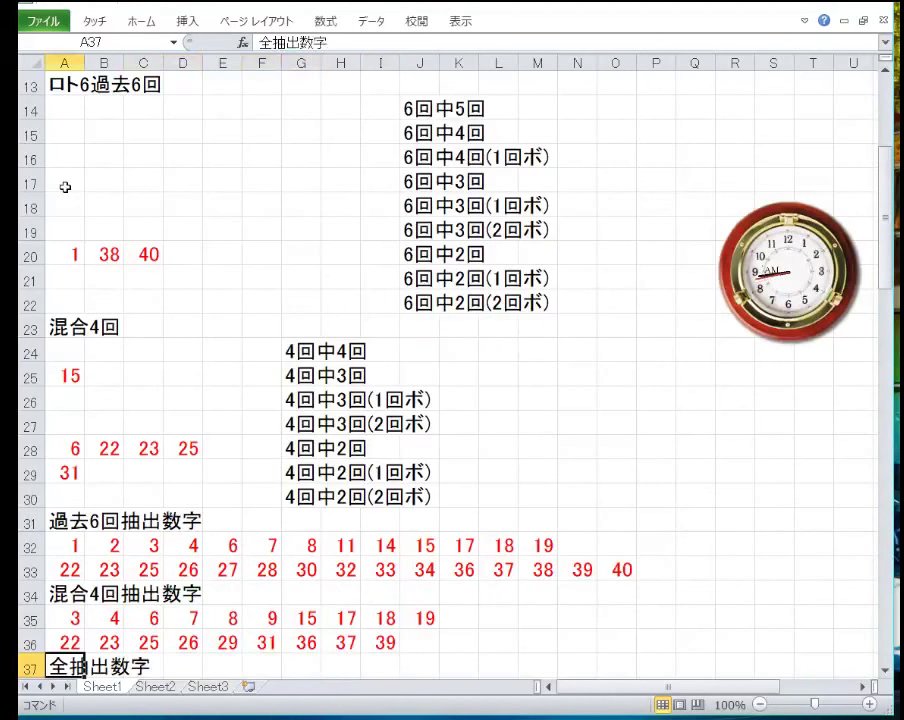
pyautogui.press('Down')
pyautogui.write('1')
pyautogui.press('Tab')
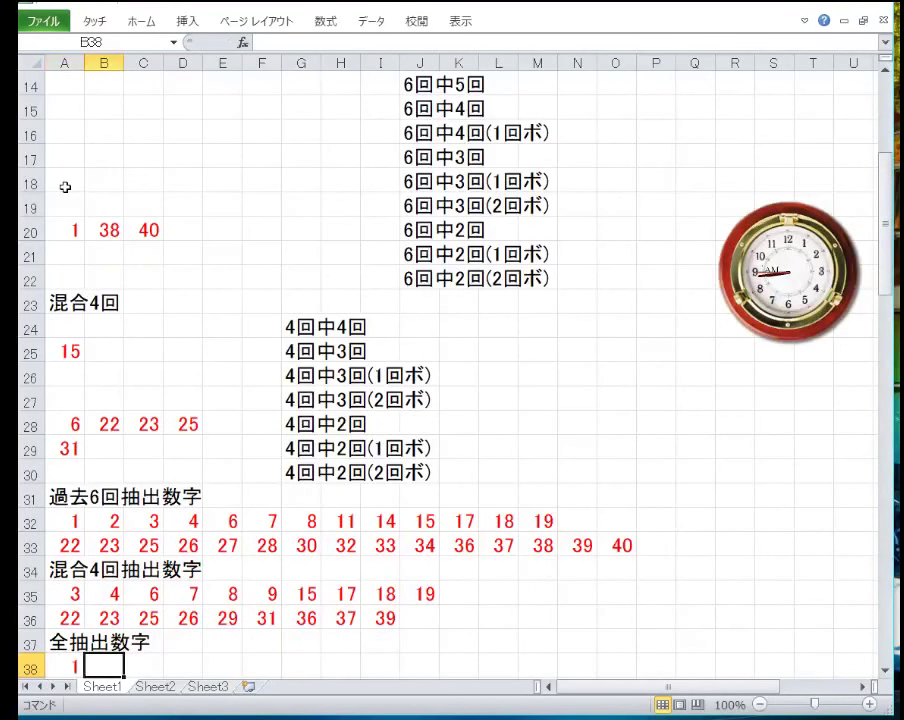
pyautogui.write('2')
pyautogui.press('Tab')
pyautogui.write('3')
pyautogui.press('Tab')
pyautogui.write('4')
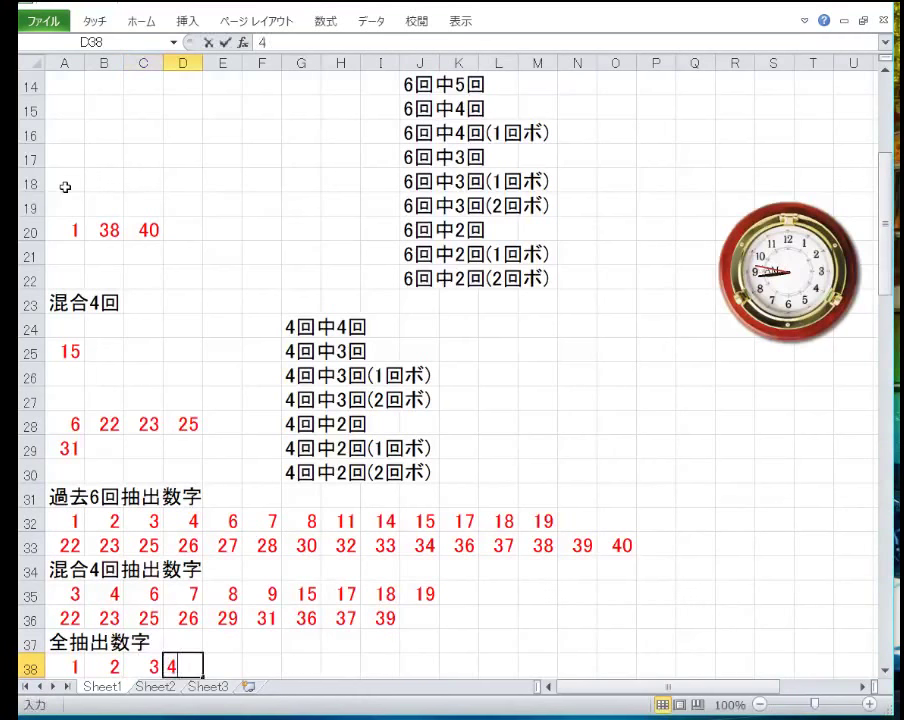
# - Continue row 38 of 全抽出数字 with 6, 7, 8 and 9 in E38:H38
pyautogui.press('Tab')
pyautogui.write('6')
pyautogui.press('Tab')
pyautogui.write('7')
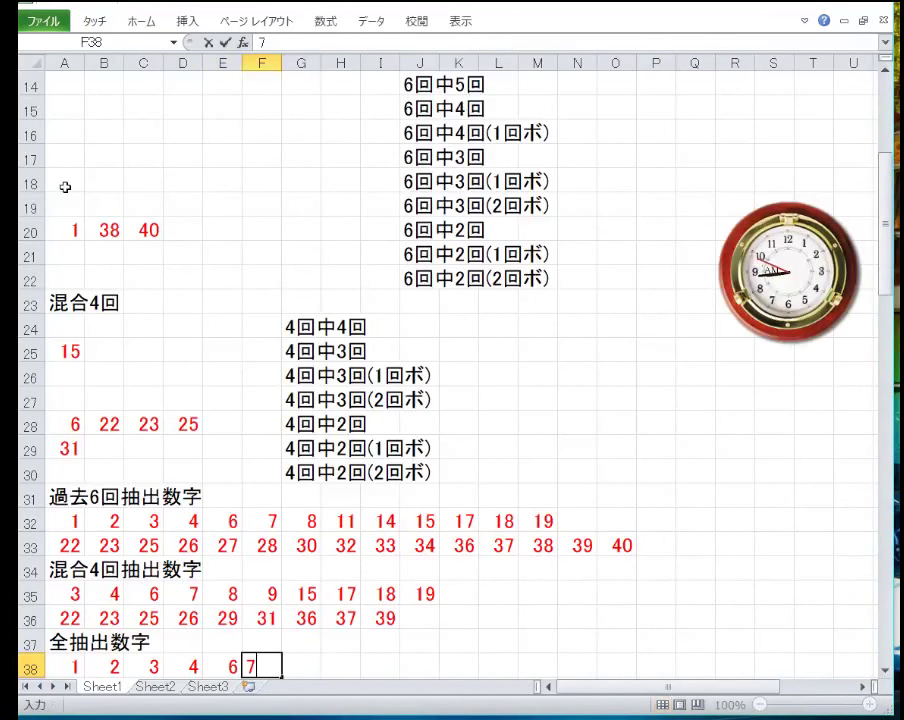
pyautogui.press('Tab')
pyautogui.write('8')
pyautogui.press('Tab')
pyautogui.write('9')
# - Continue row 38 of 全抽出数字 with 11, 14, 15 and 17 in I38:L38, and begin the entry in M38
pyautogui.press('Tab')
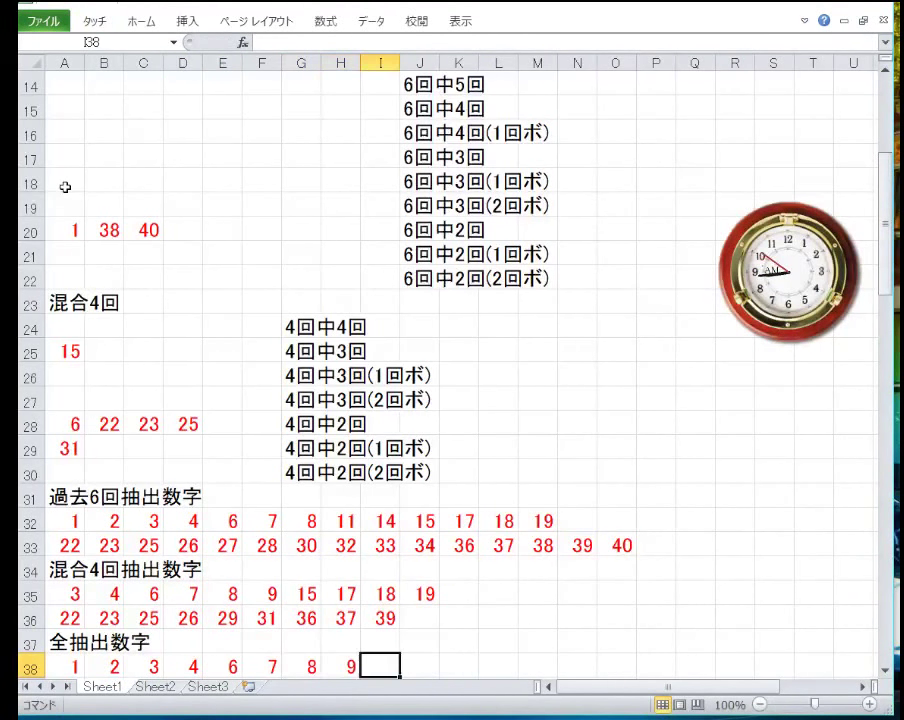
pyautogui.write('11')
pyautogui.press('Tab')
pyautogui.write('14')
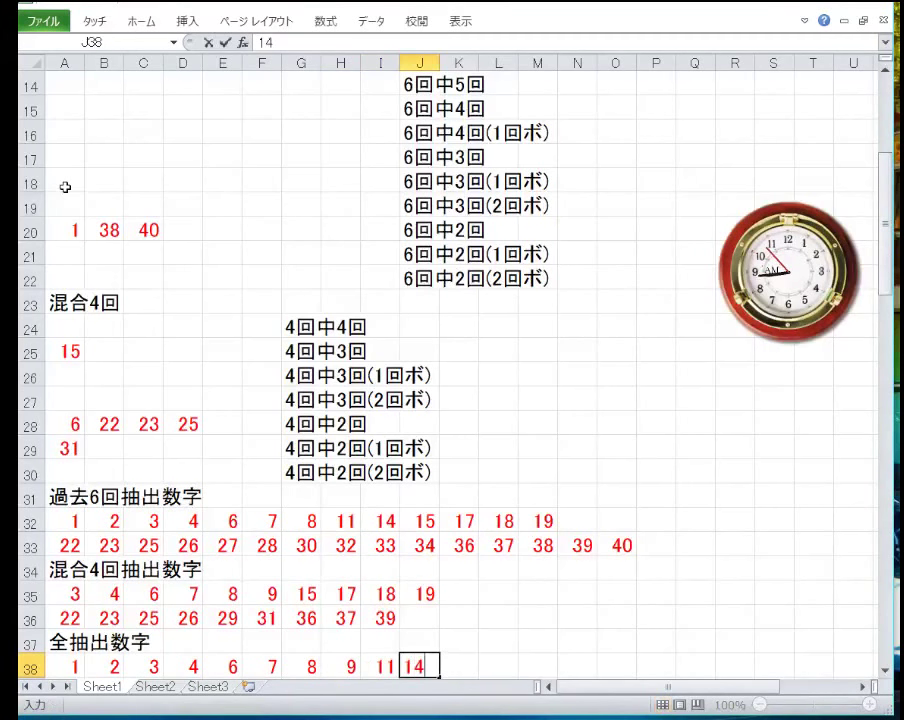
pyautogui.press('Tab')
pyautogui.write('15')
pyautogui.press('Tab')
pyautogui.write('17')
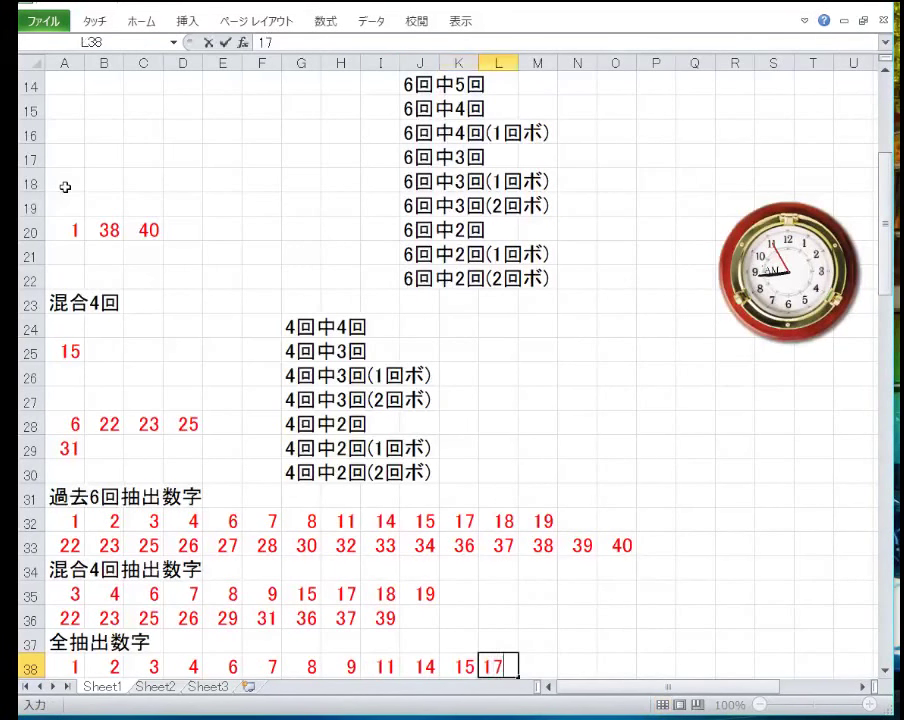
pyautogui.press('Tab')
pyautogui.write('8')
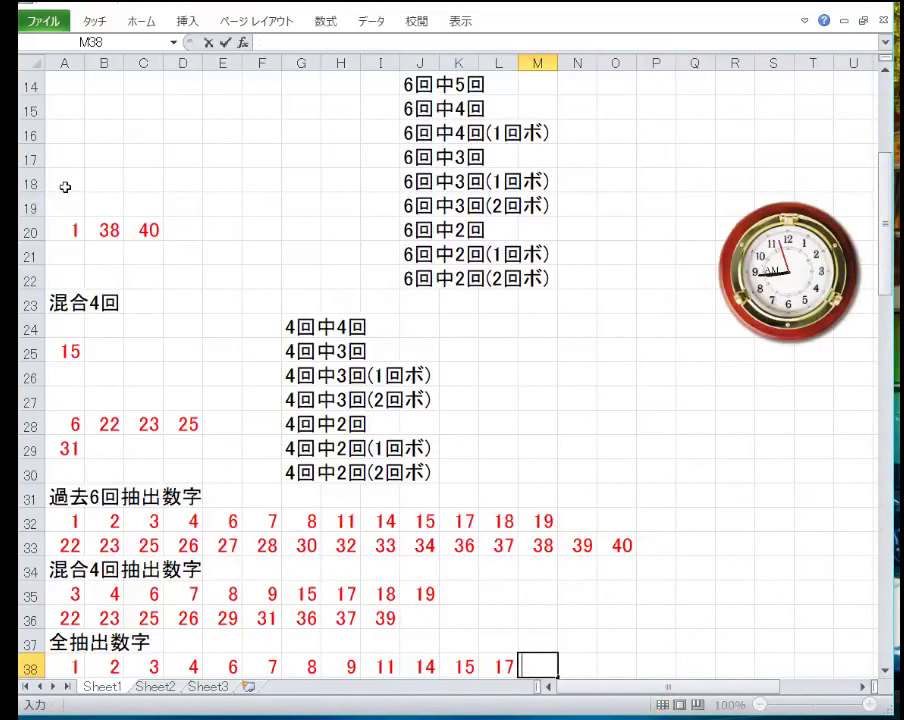